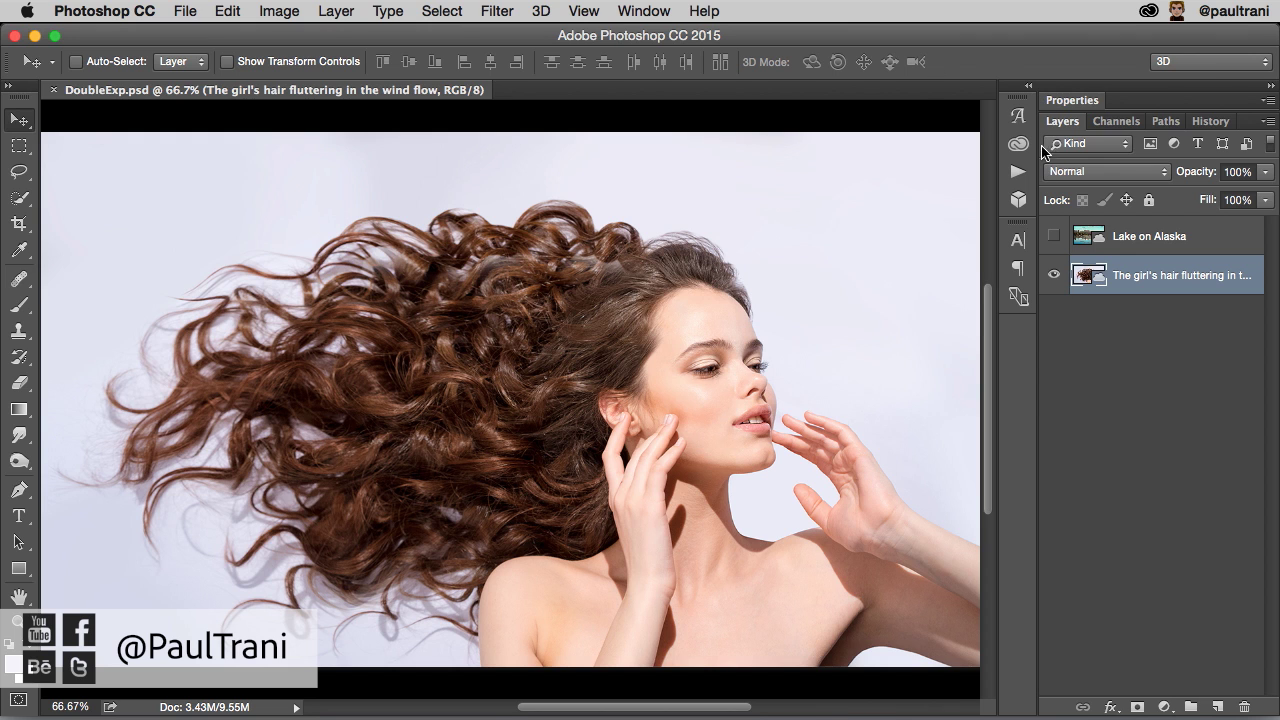
Step: Preview the Lake on Alaska layer by switching its visibility on and back off
{"action": "left_click", "coordinate": [1053, 238]}
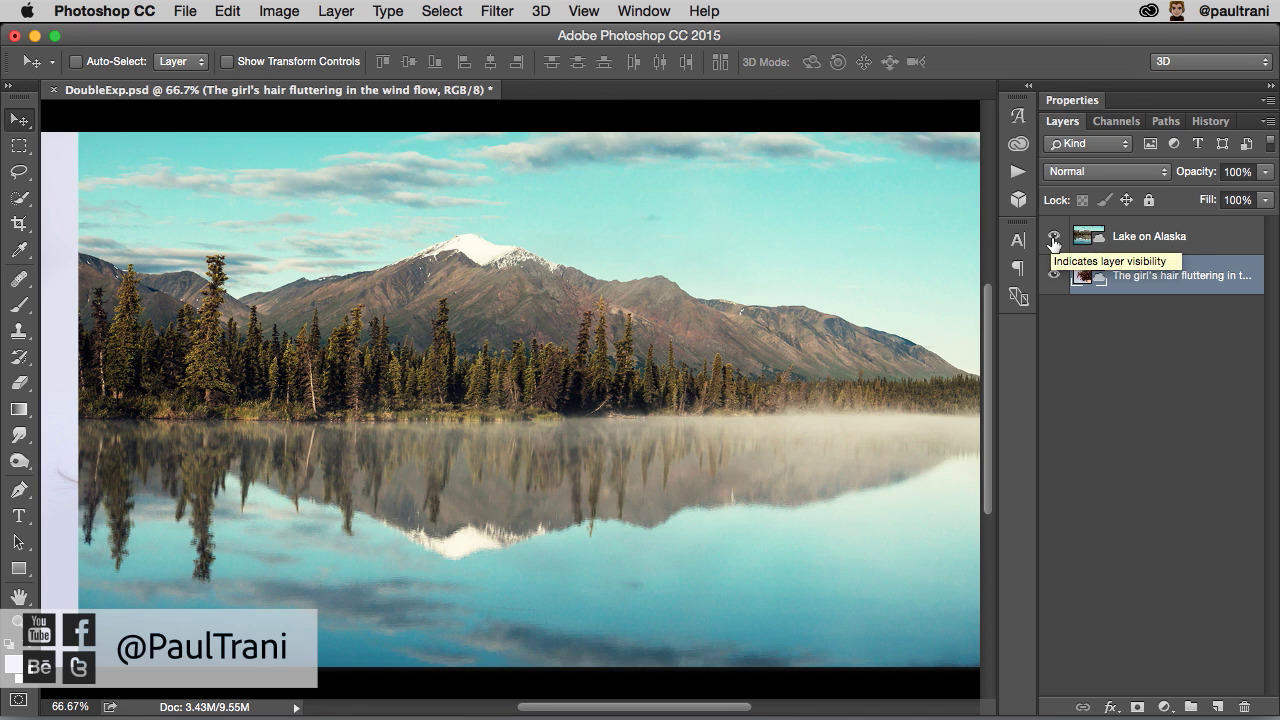
{"action": "left_click", "coordinate": [1053, 238]}
Step: Launch Search Adobe Stock from the Double Exposure library's flyout menu
{"action": "left_click", "coordinate": [1026, 88]}
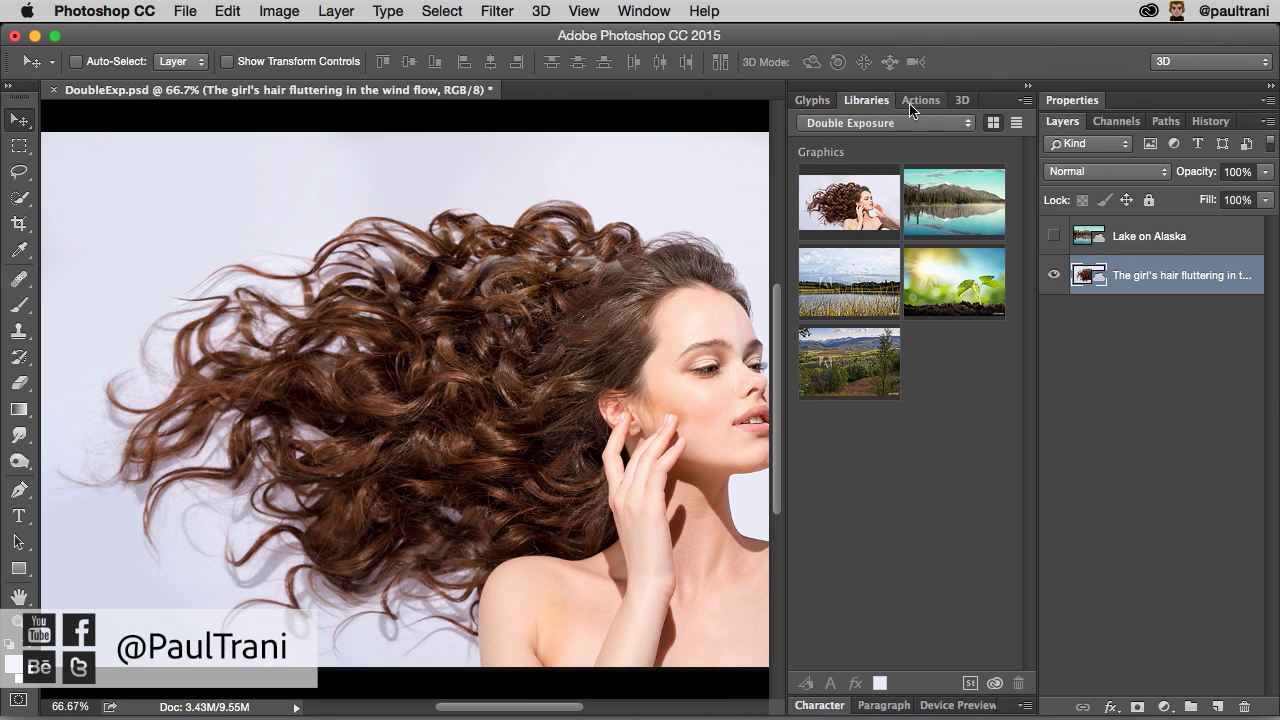
{"action": "left_click", "coordinate": [1025, 101]}
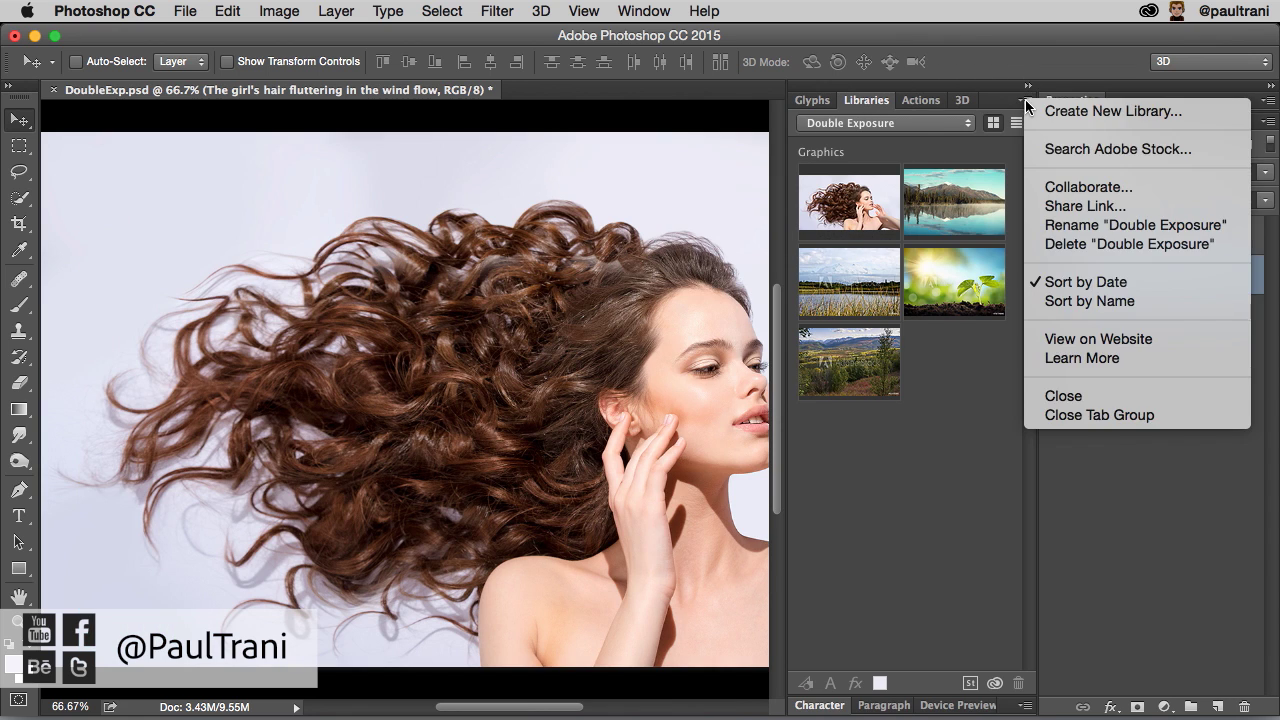
{"action": "left_click", "coordinate": [1110, 149]}
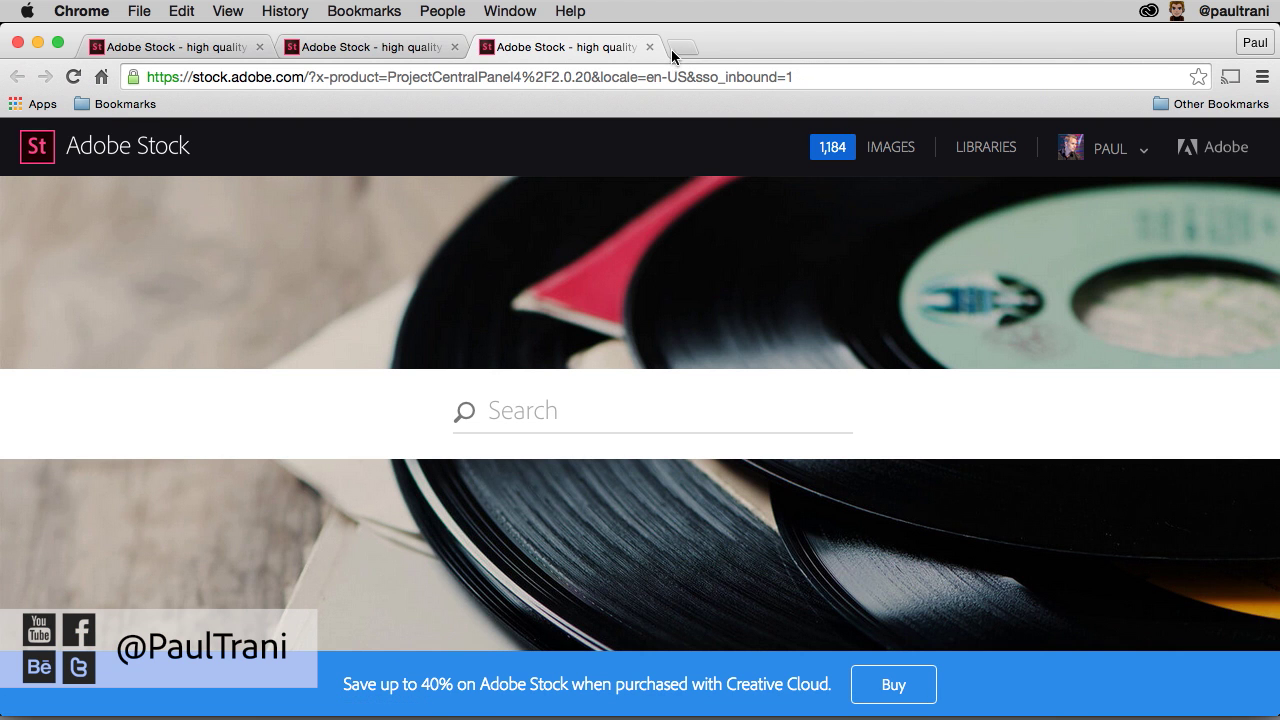
Step: Close the extra Stock tab, view the 'landscapes alaska' results, and minimize Chrome
{"action": "left_click", "coordinate": [652, 46]}
{"action": "left_click", "coordinate": [127, 48]}
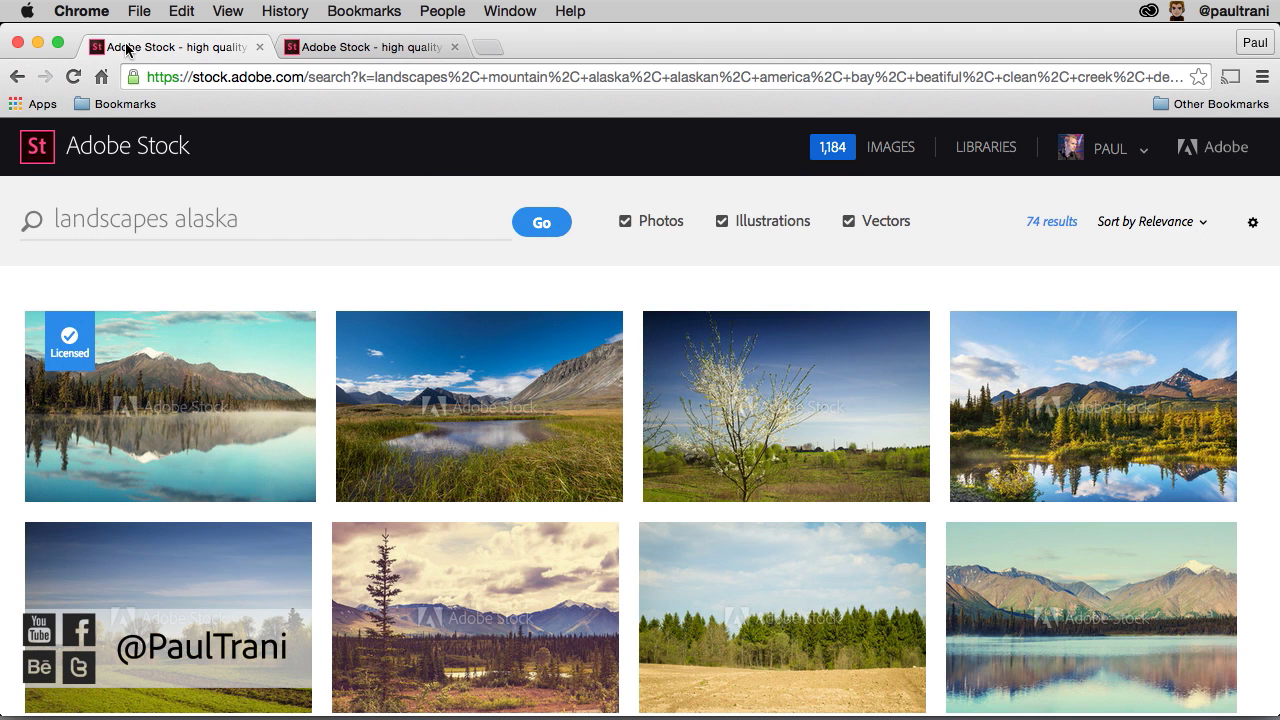
{"action": "mouse_move", "coordinate": [150, 395]}
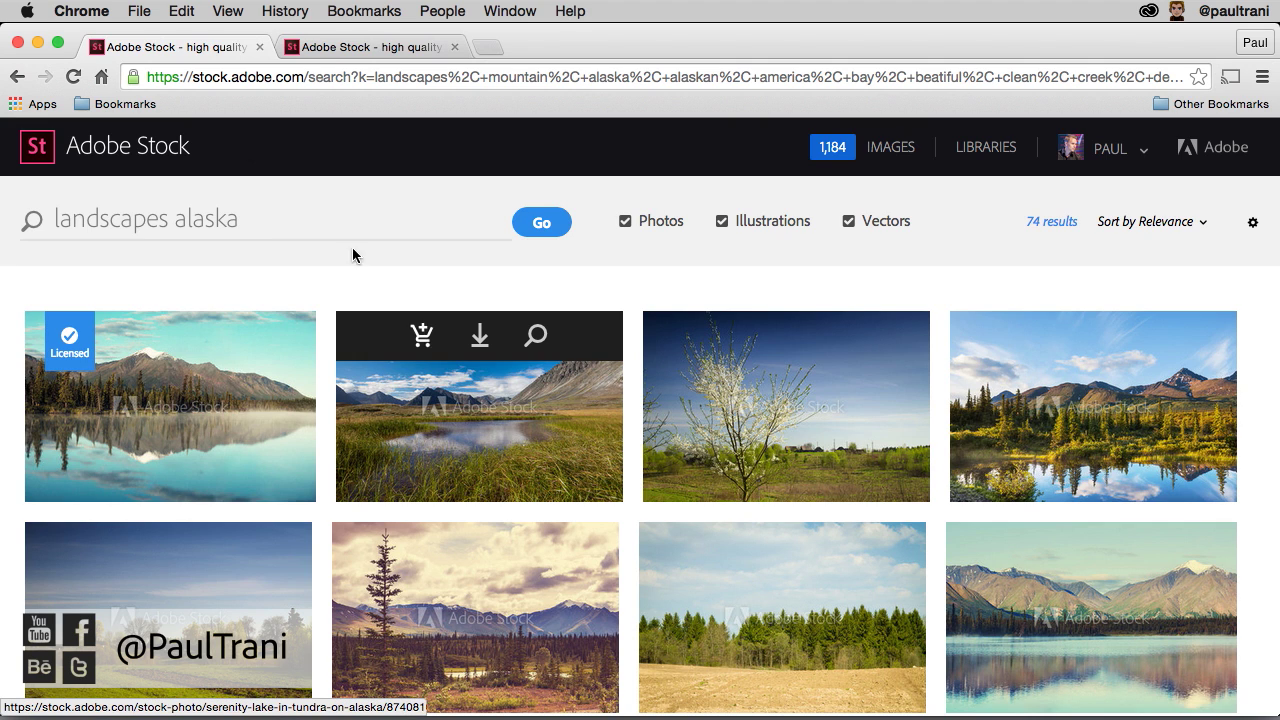
{"action": "left_click", "coordinate": [38, 43]}
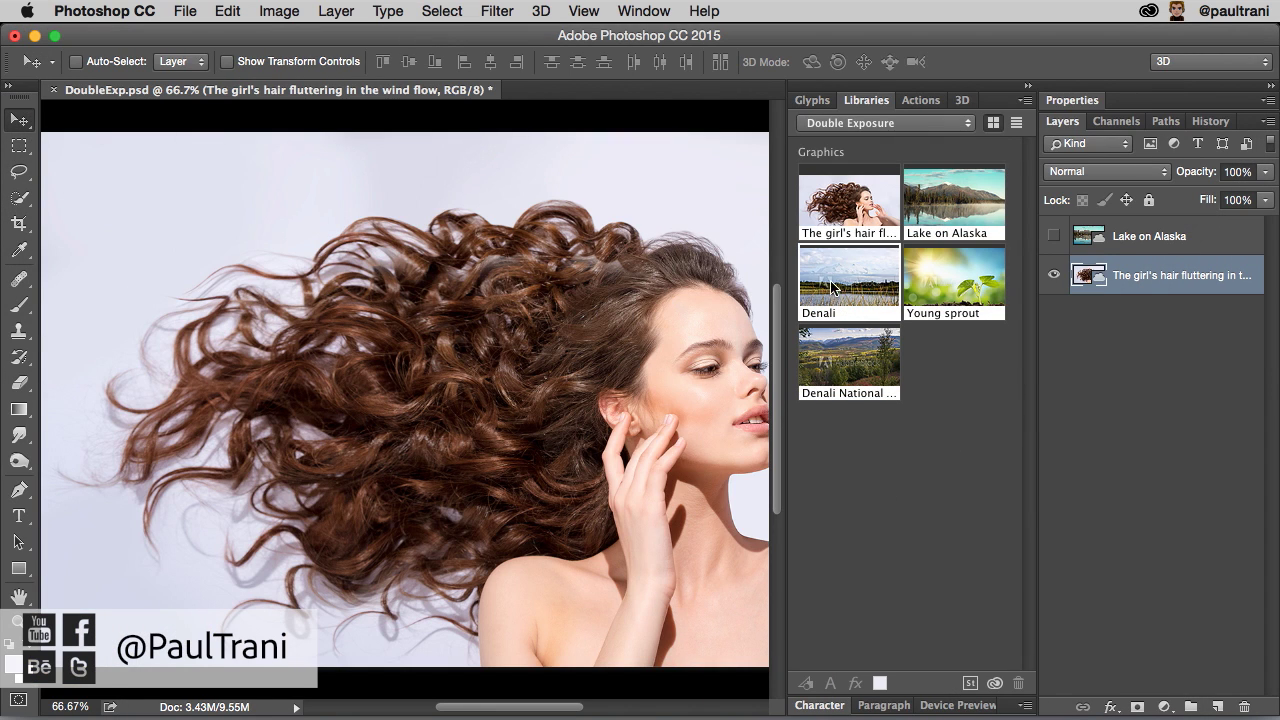
Step: Recheck the lake layer, collapse the Libraries panel, and select the Lasso tool
{"action": "left_click", "coordinate": [1053, 236]}
{"action": "left_click", "coordinate": [1053, 238]}
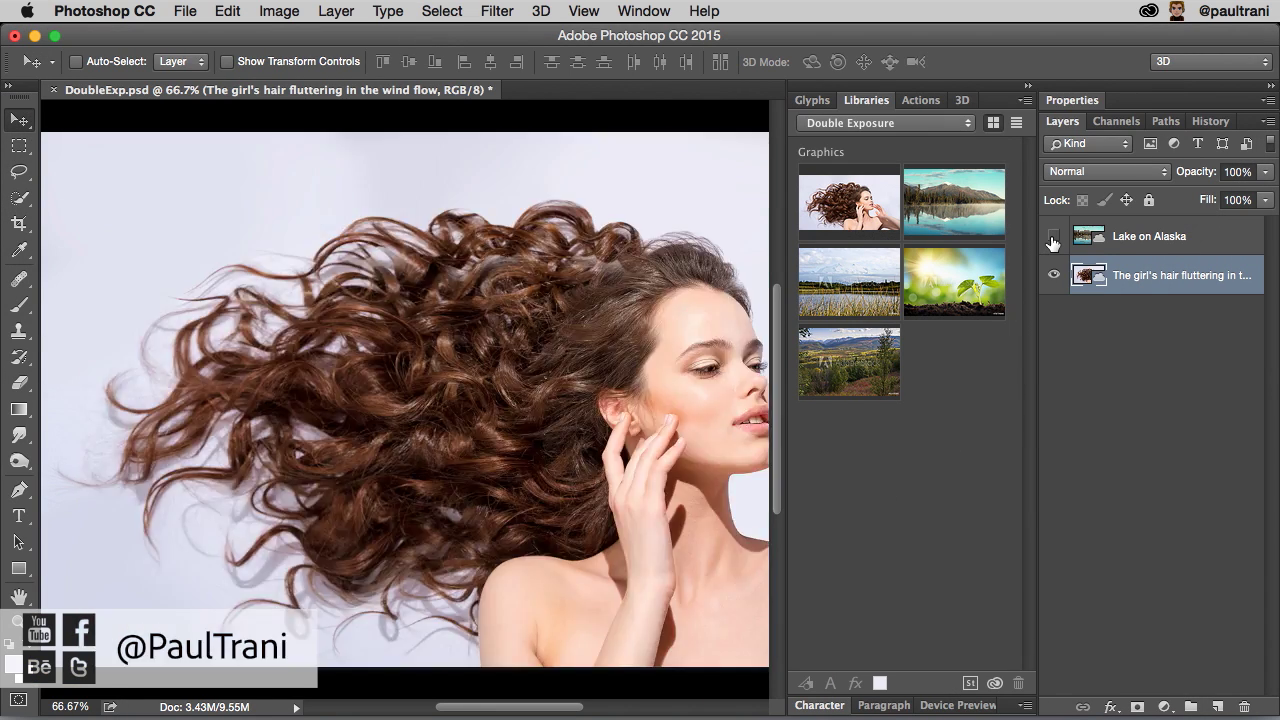
{"action": "left_click", "coordinate": [1028, 86]}
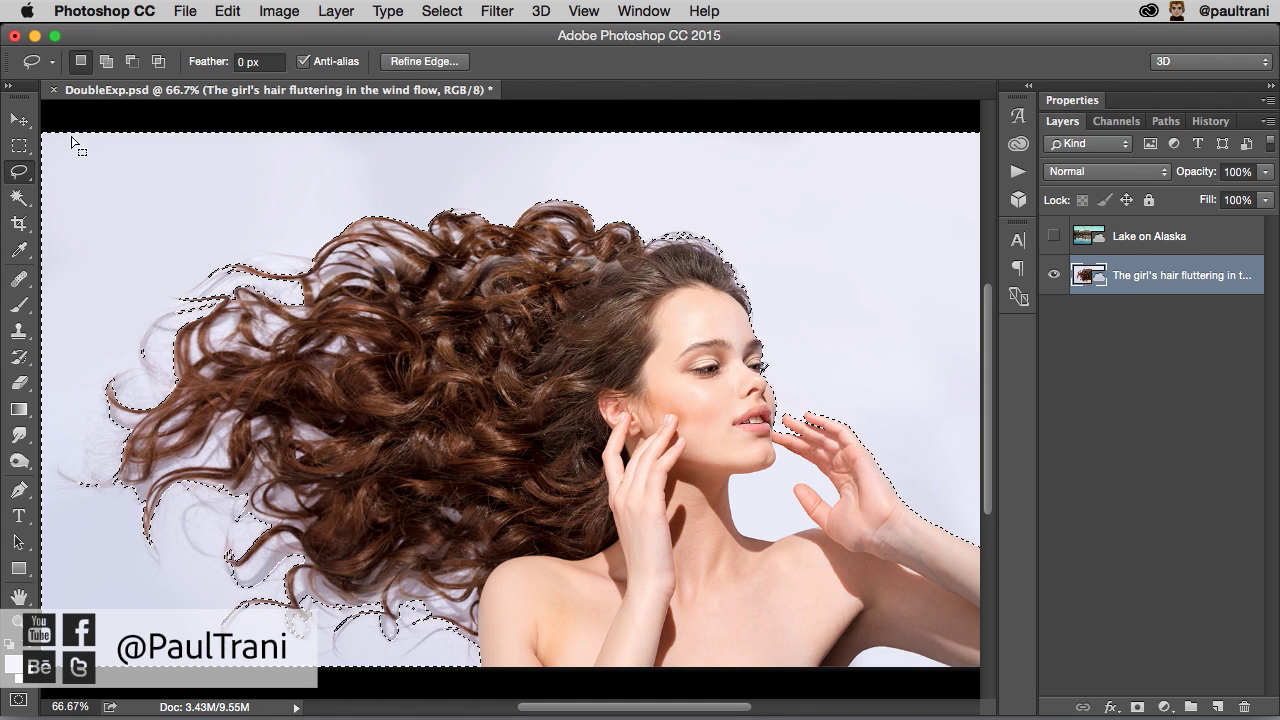
{"action": "left_click", "coordinate": [80, 123]}
Step: In Color Range, sample the light background and set Fuzziness to 51
{"action": "left_click", "coordinate": [393, 12]}
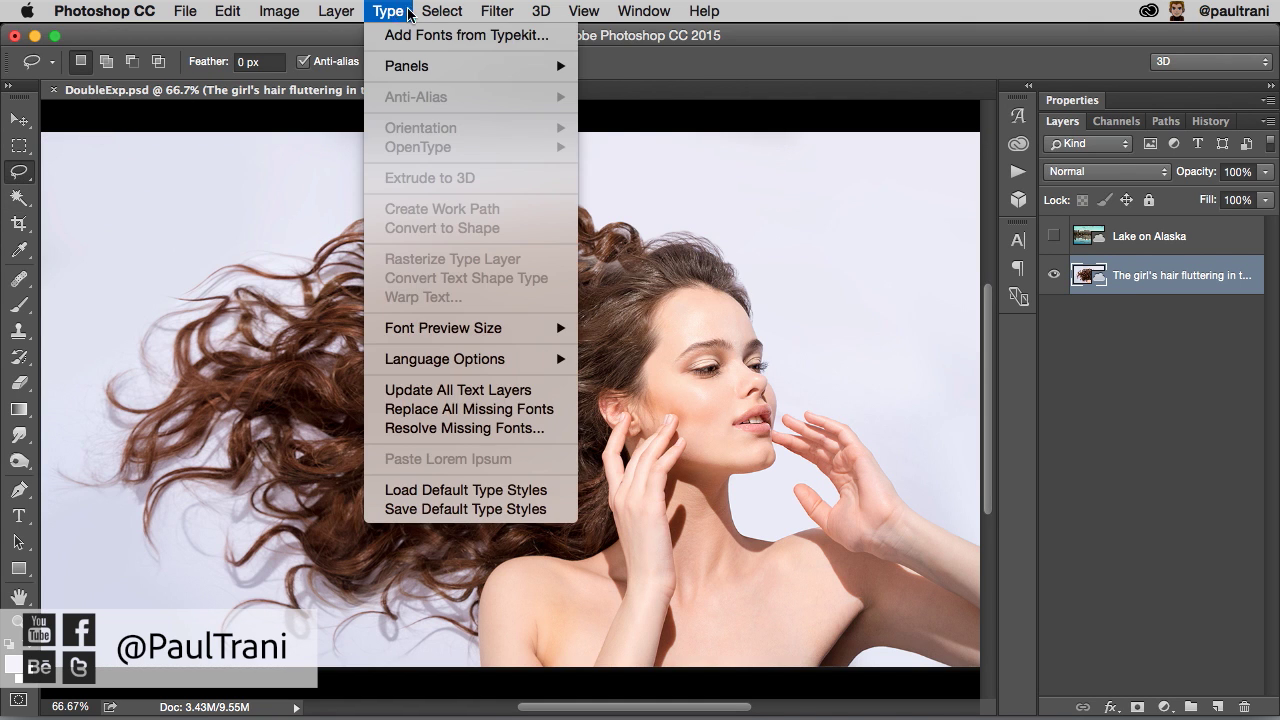
{"action": "mouse_move", "coordinate": [432, 12]}
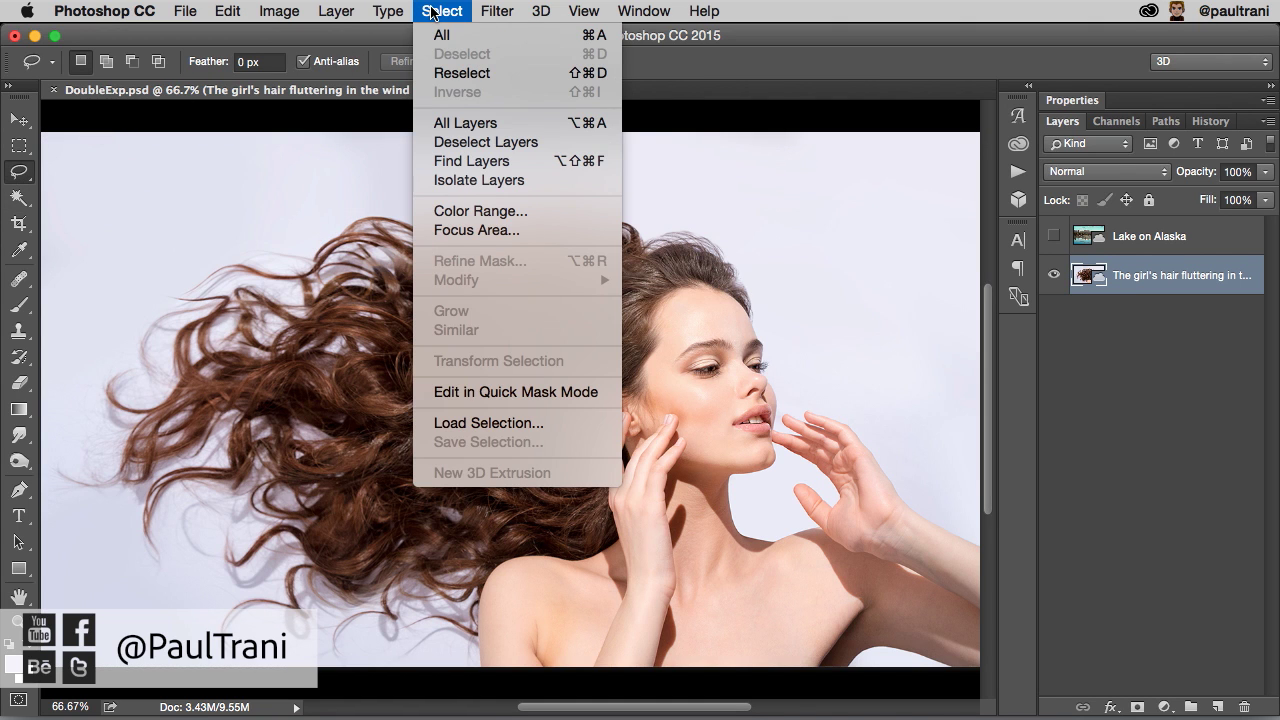
{"action": "left_click", "coordinate": [455, 211]}
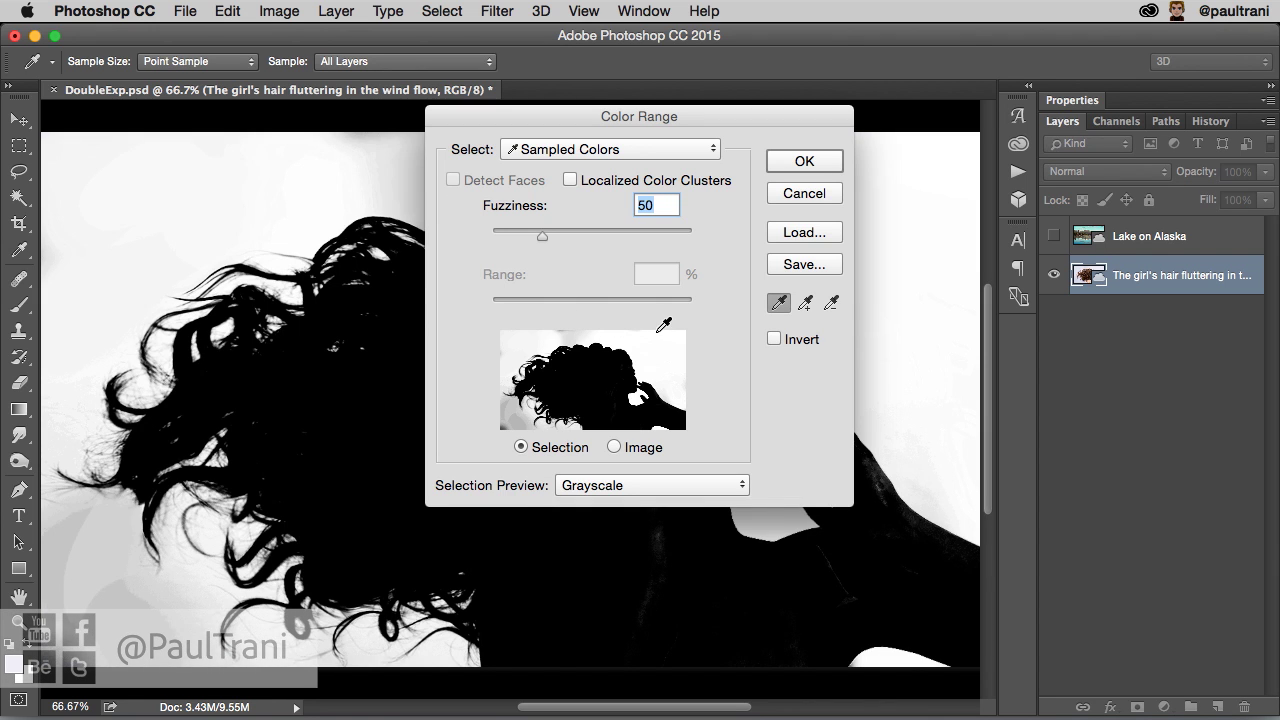
{"action": "left_click", "coordinate": [574, 386]}
{"action": "left_click", "coordinate": [639, 397]}
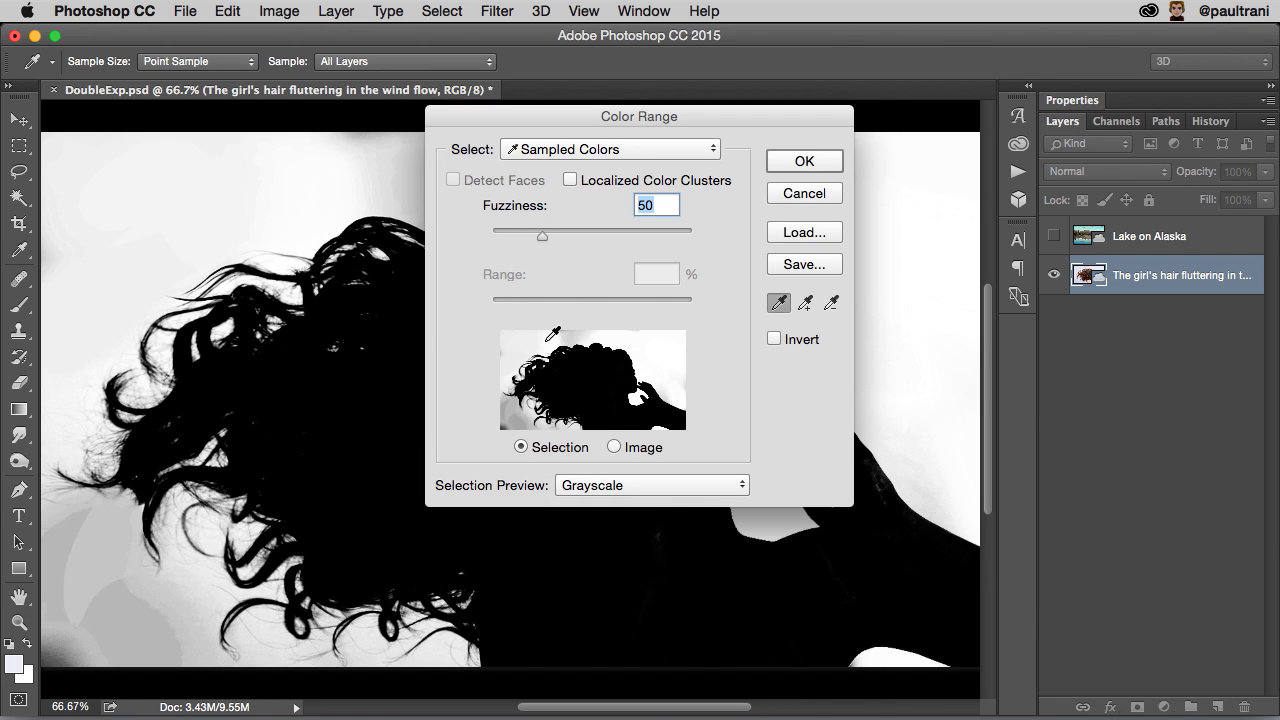
{"action": "left_click", "coordinate": [551, 335]}
{"action": "mouse_move", "coordinate": [570, 236]}
{"action": "left_mouse_down"}
{"action": "mouse_move", "coordinate": [606, 236]}
{"action": "mouse_move", "coordinate": [540, 235]}
{"action": "mouse_move", "coordinate": [556, 239]}
{"action": "left_mouse_up"}
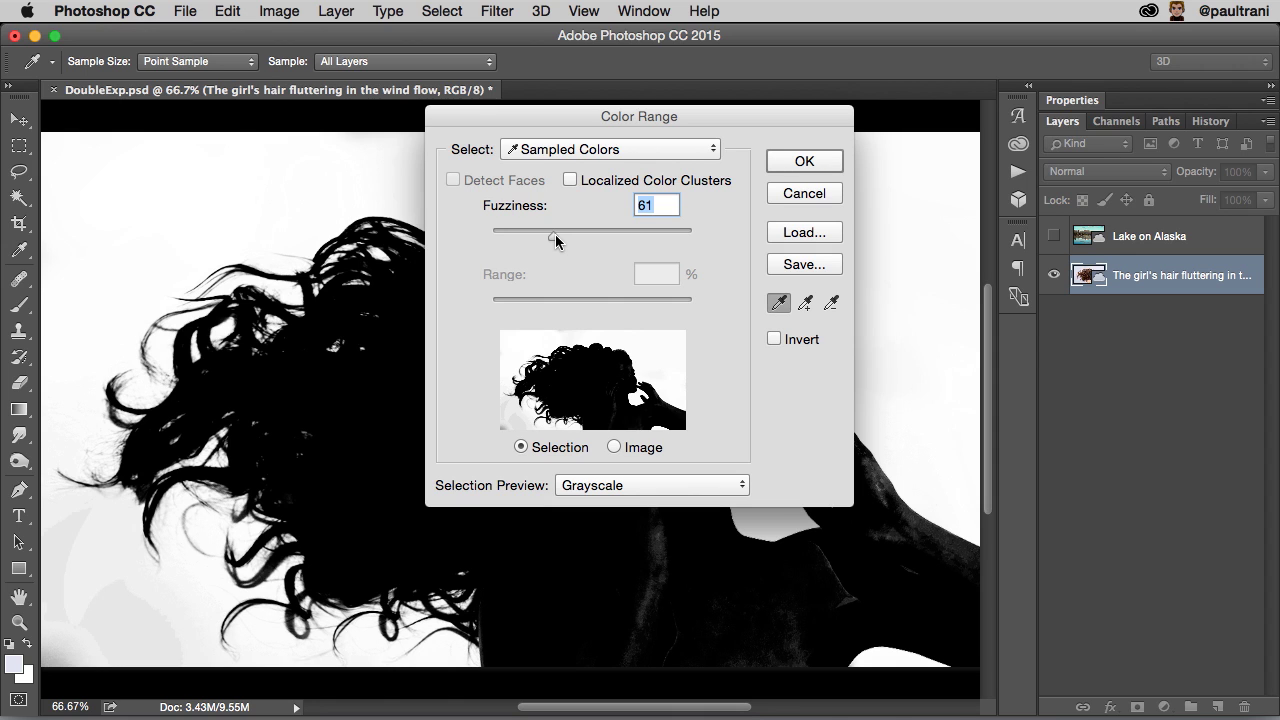
{"action": "left_click_drag", "start_coordinate": [555, 235], "coordinate": [543, 242]}
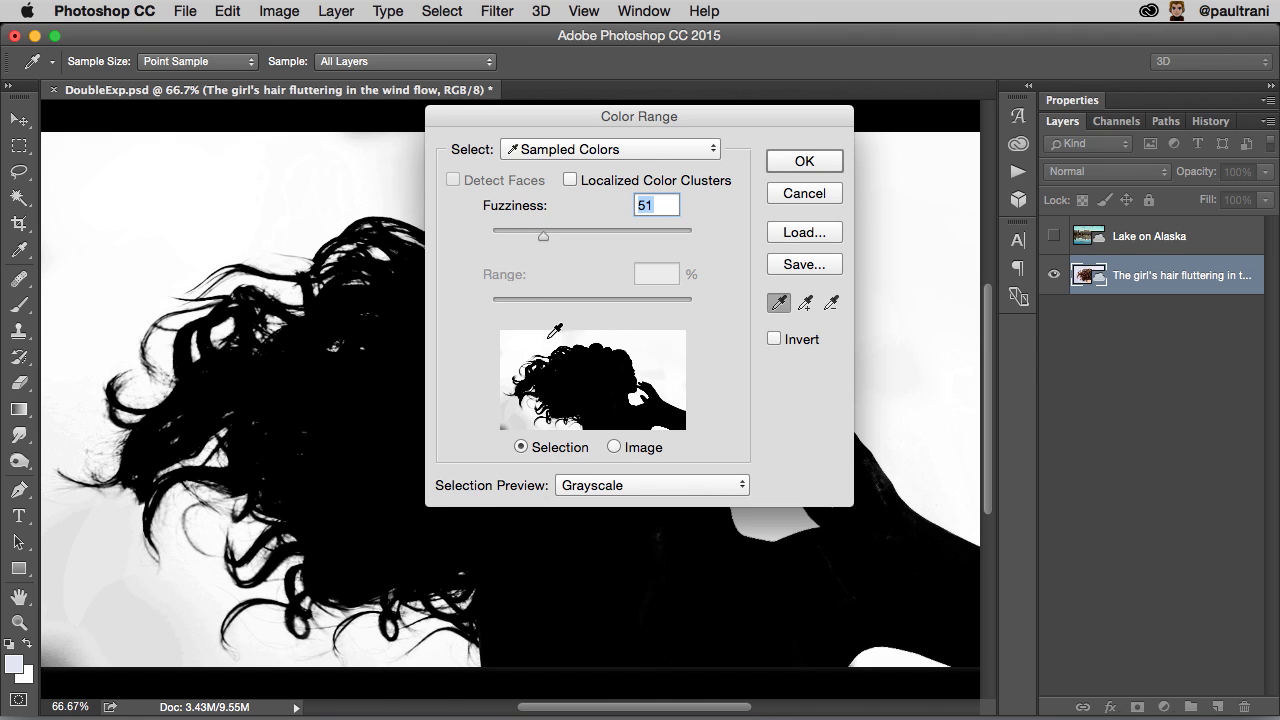
Step: Check the selection in full-colour and grayscale previews, then accept the colour range
{"action": "left_click", "coordinate": [601, 490]}
{"action": "left_click", "coordinate": [575, 454]}
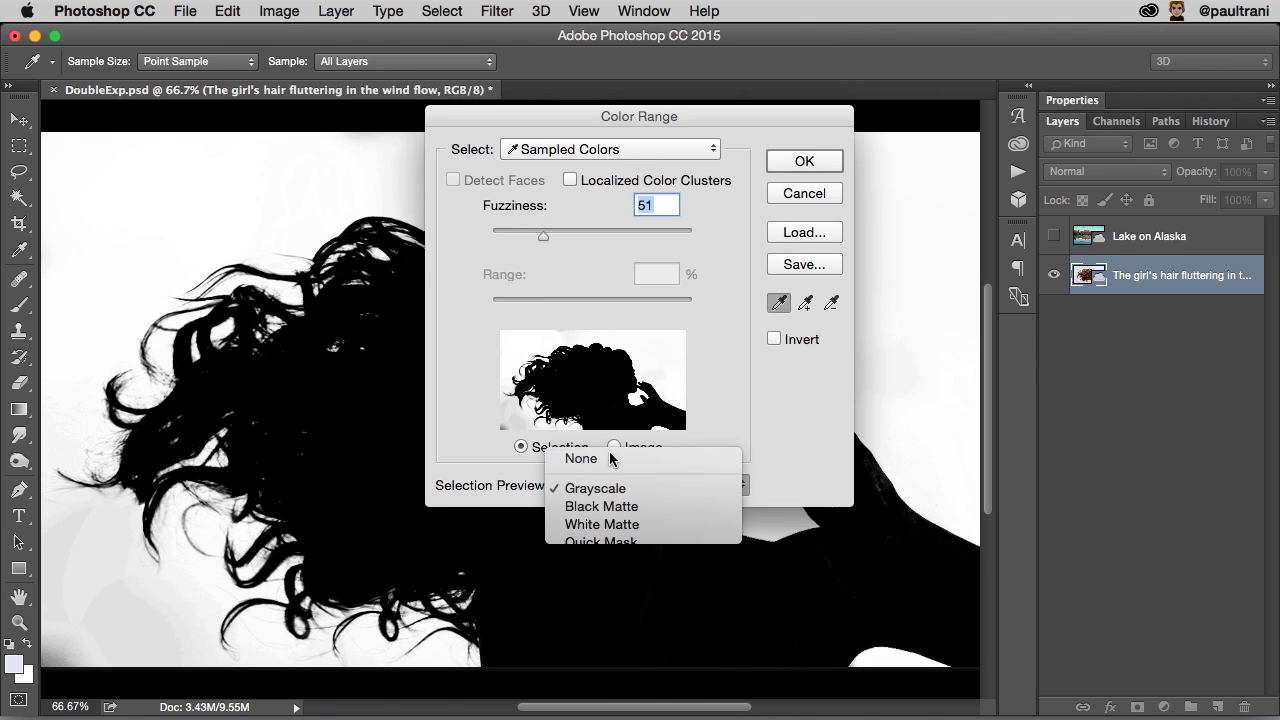
{"action": "left_click", "coordinate": [607, 487]}
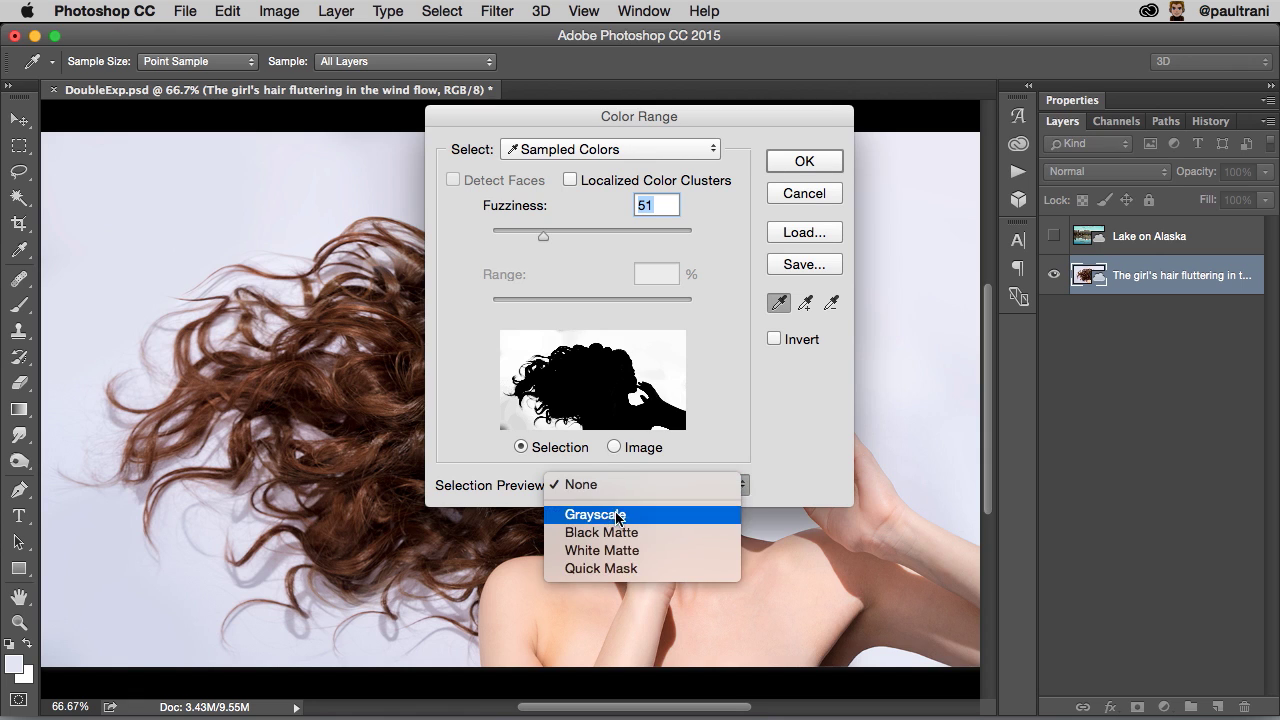
{"action": "left_click", "coordinate": [614, 512]}
{"action": "left_click", "coordinate": [806, 162]}
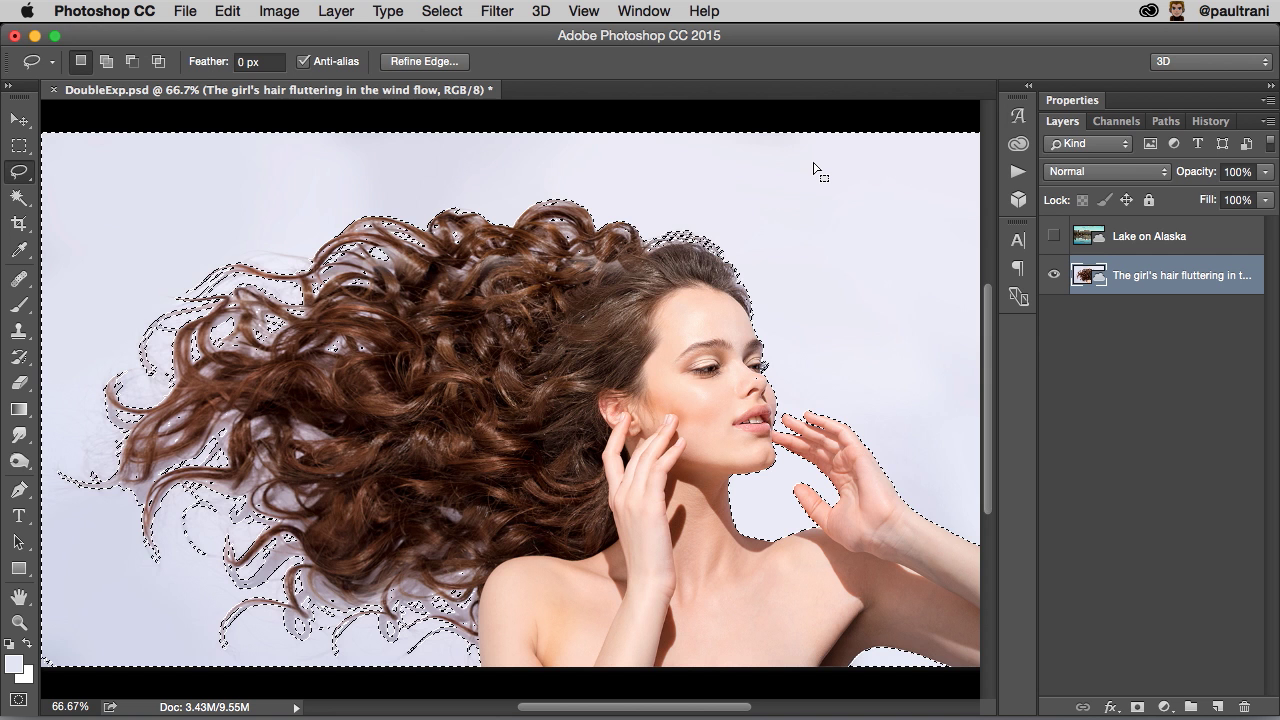
Step: Refine Edge with Radius 2.5 px, Shift Edge +27%, output to New Layer with Layer Mask
{"action": "left_click", "coordinate": [413, 63]}
{"action": "left_click_drag", "start_coordinate": [529, 63], "coordinate": [762, 82]}
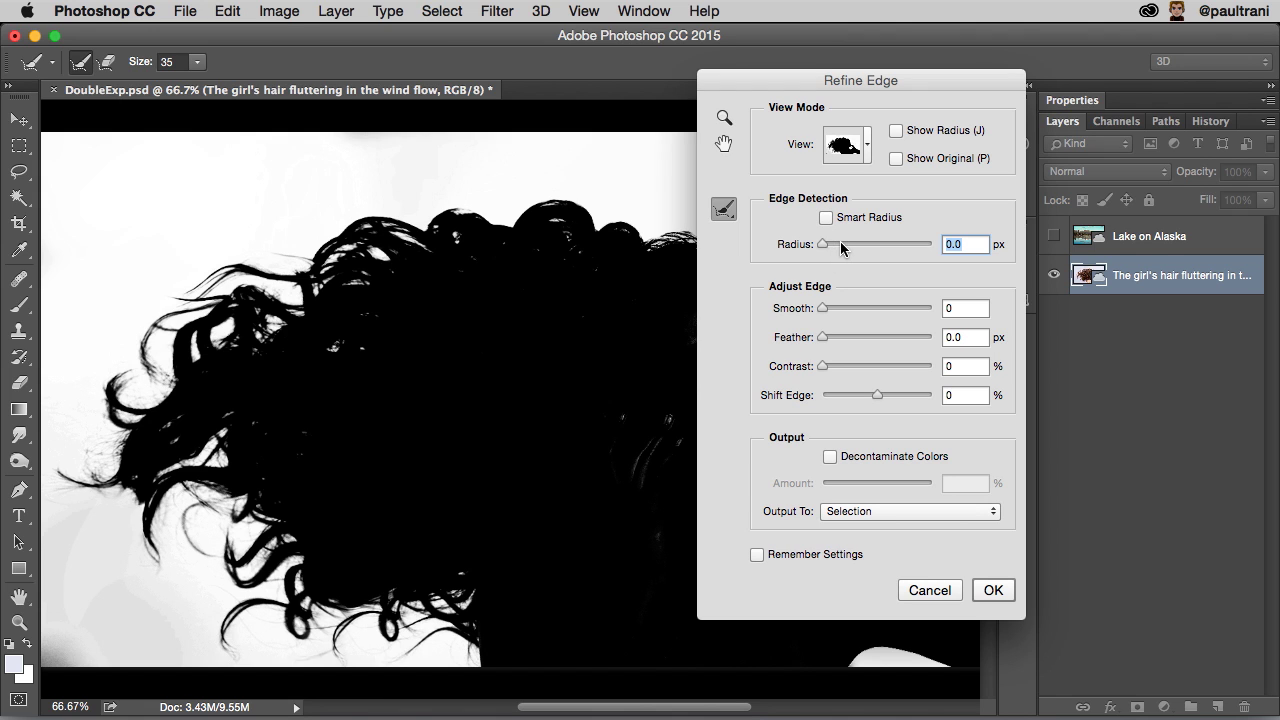
{"action": "mouse_move", "coordinate": [841, 248]}
{"action": "left_mouse_down"}
{"action": "mouse_move", "coordinate": [856, 249]}
{"action": "mouse_move", "coordinate": [840, 251]}
{"action": "left_mouse_up"}
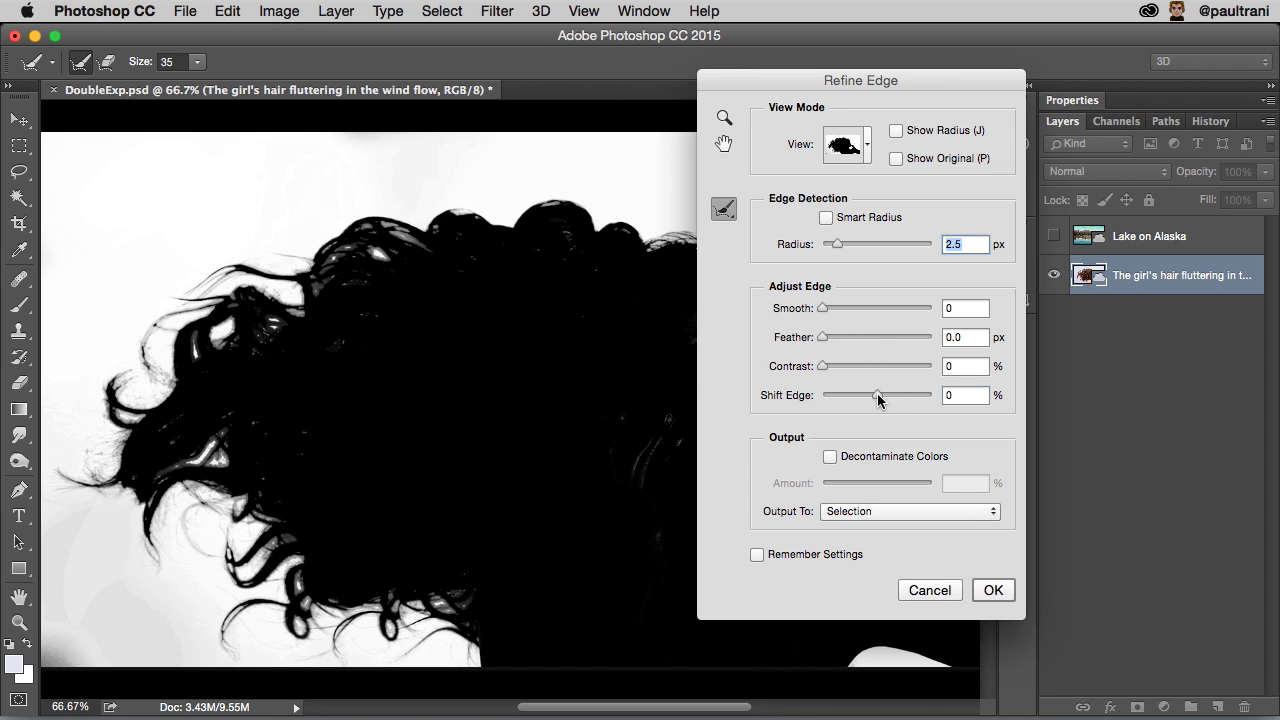
{"action": "mouse_move", "coordinate": [877, 395]}
{"action": "left_mouse_down"}
{"action": "mouse_move", "coordinate": [860, 394]}
{"action": "mouse_move", "coordinate": [898, 394]}
{"action": "left_mouse_up"}
{"action": "left_click_drag", "start_coordinate": [804, 84], "coordinate": [966, 79]}
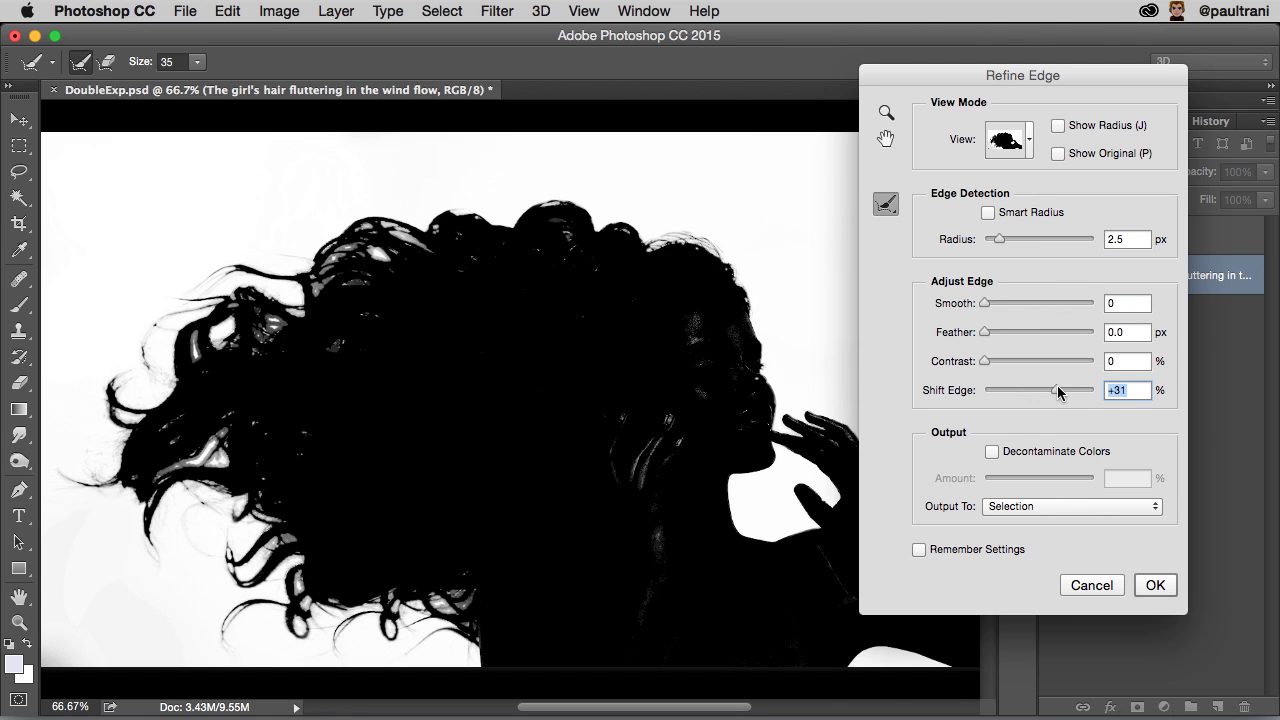
{"action": "left_click", "coordinate": [1029, 507]}
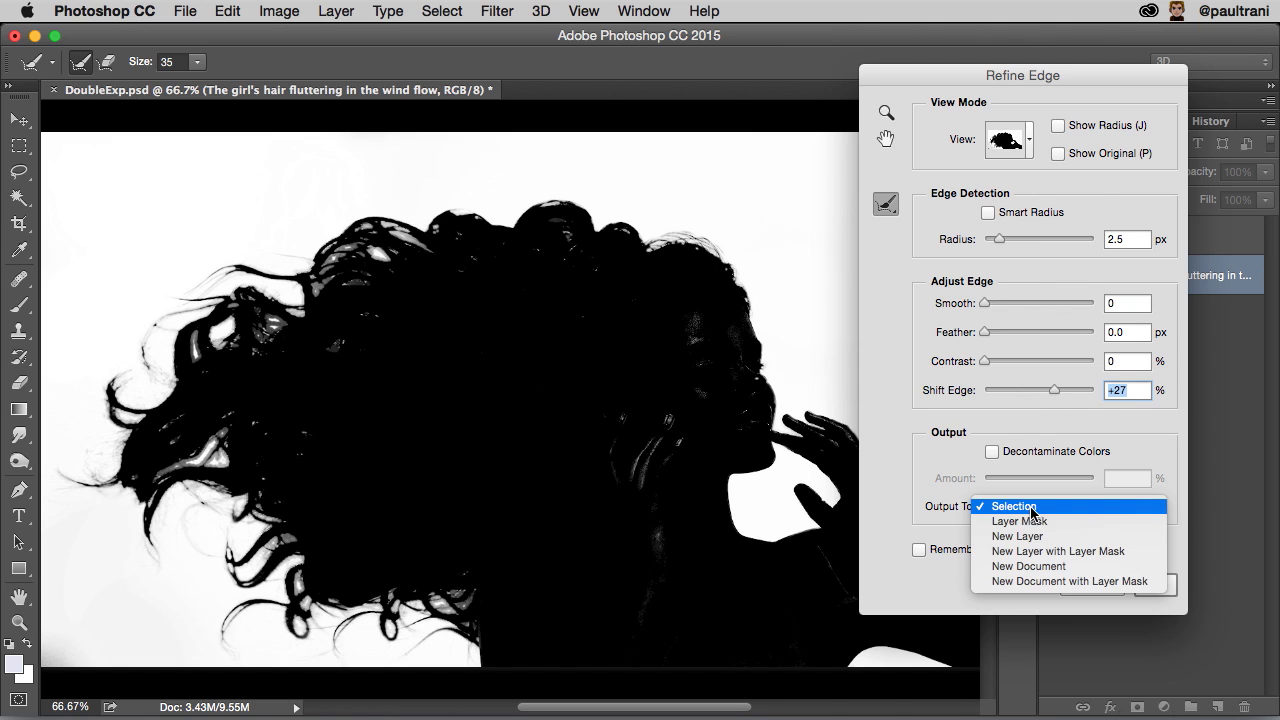
{"action": "left_click", "coordinate": [1129, 552]}
{"action": "left_click", "coordinate": [1154, 585]}
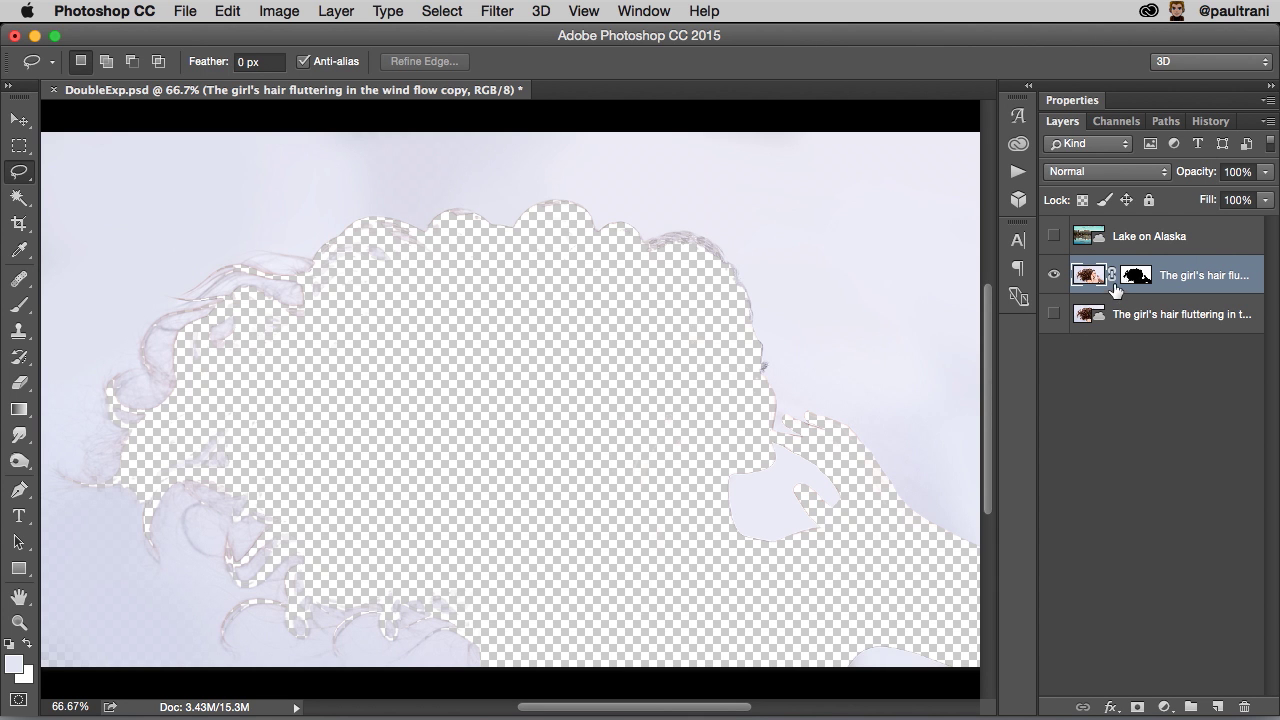
Step: Invert the copy layer's mask in Properties and make the original portrait layer visible
{"action": "left_click", "coordinate": [1130, 276]}
{"action": "double_click", "coordinate": [1125, 99]}
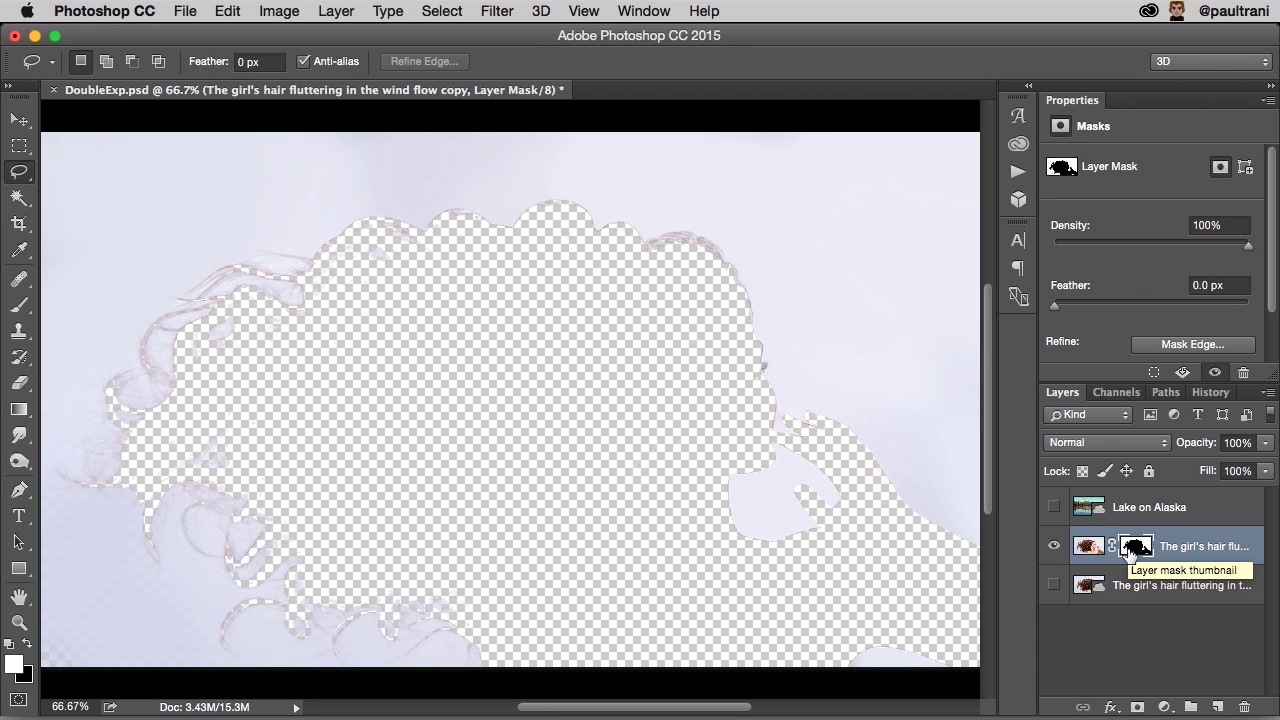
{"action": "left_click", "coordinate": [1134, 547]}
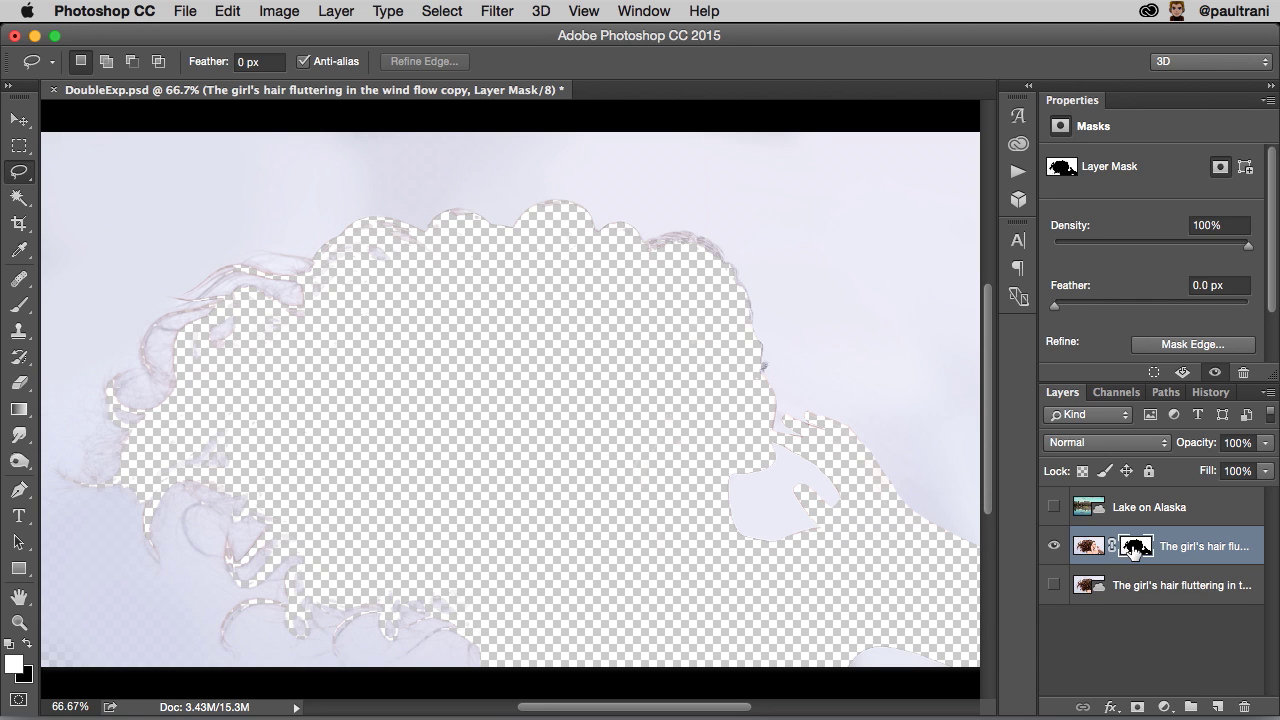
{"action": "scroll", "coordinate": [1114, 171], "scroll_direction": "down", "scroll_amount": 3}
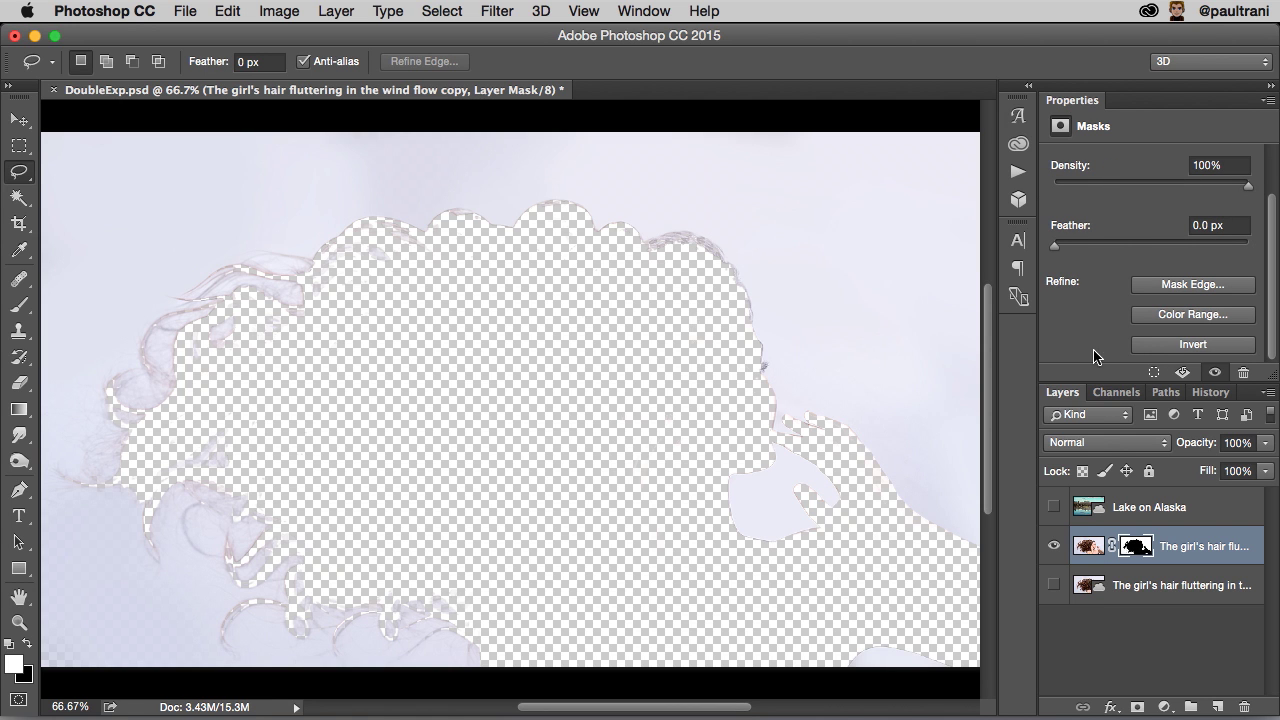
{"action": "left_click", "coordinate": [1180, 345]}
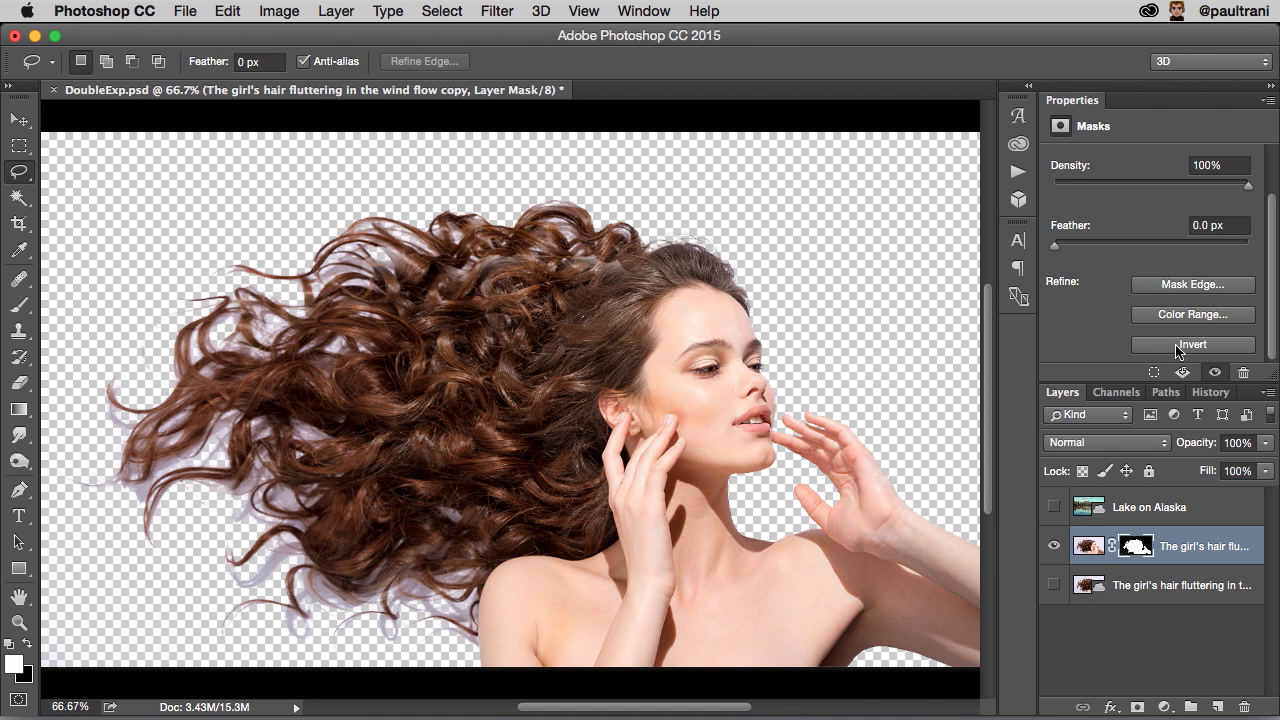
{"action": "left_click", "coordinate": [1053, 585]}
{"action": "left_click", "coordinate": [1135, 546]}
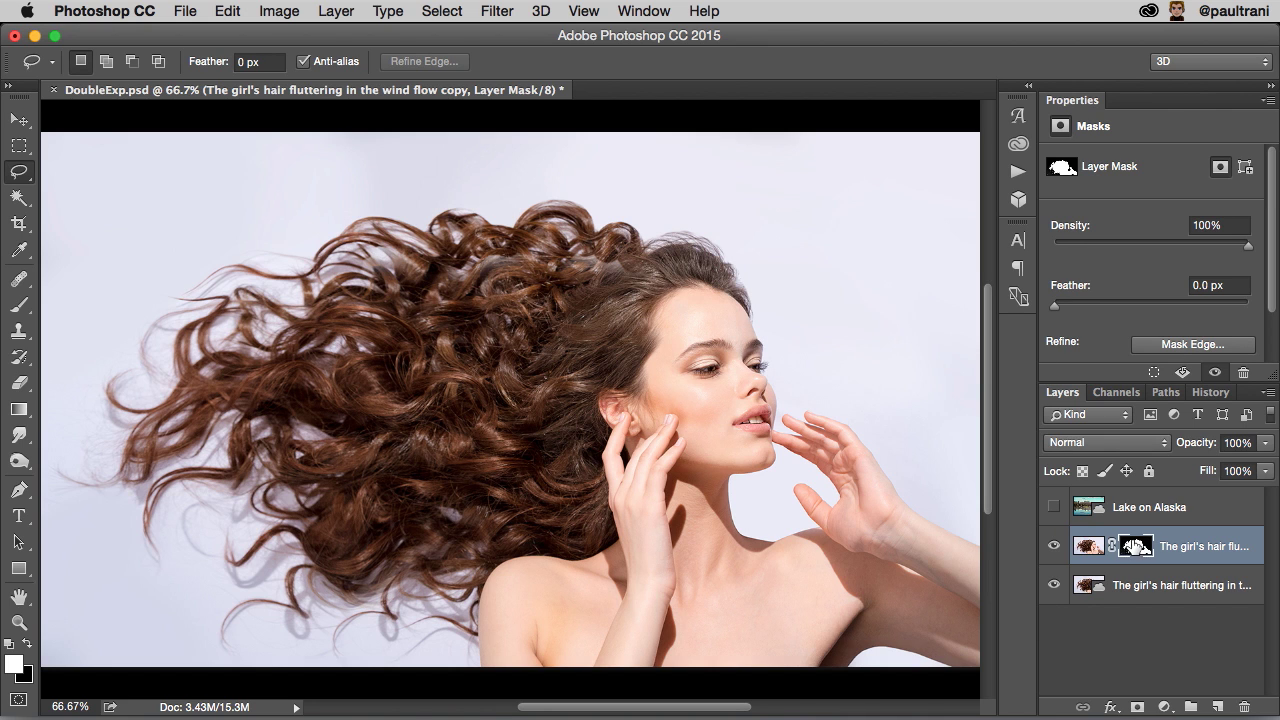
Step: Load the portrait copy's layer mask as a selection
{"action": "left_click", "coordinate": [1055, 508]}
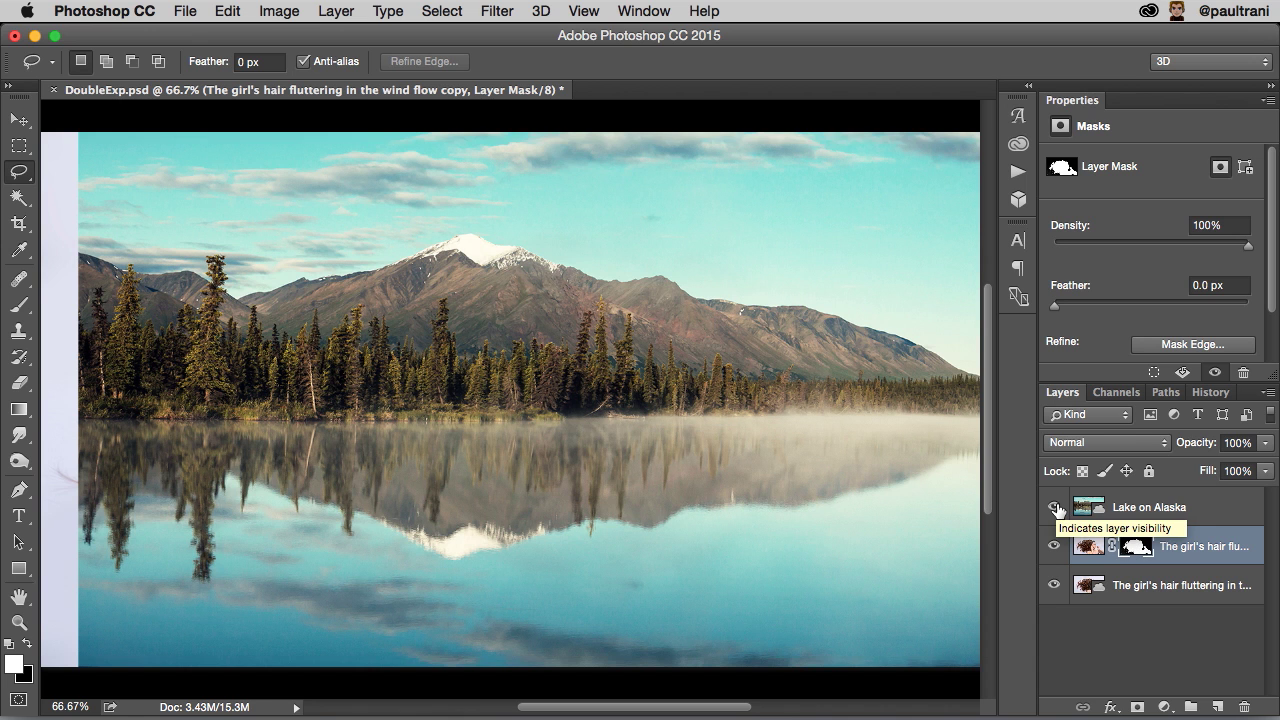
{"action": "left_click", "coordinate": [1055, 508]}
{"action": "left_click_drag", "start_coordinate": [1136, 546], "coordinate": [1138, 553]}
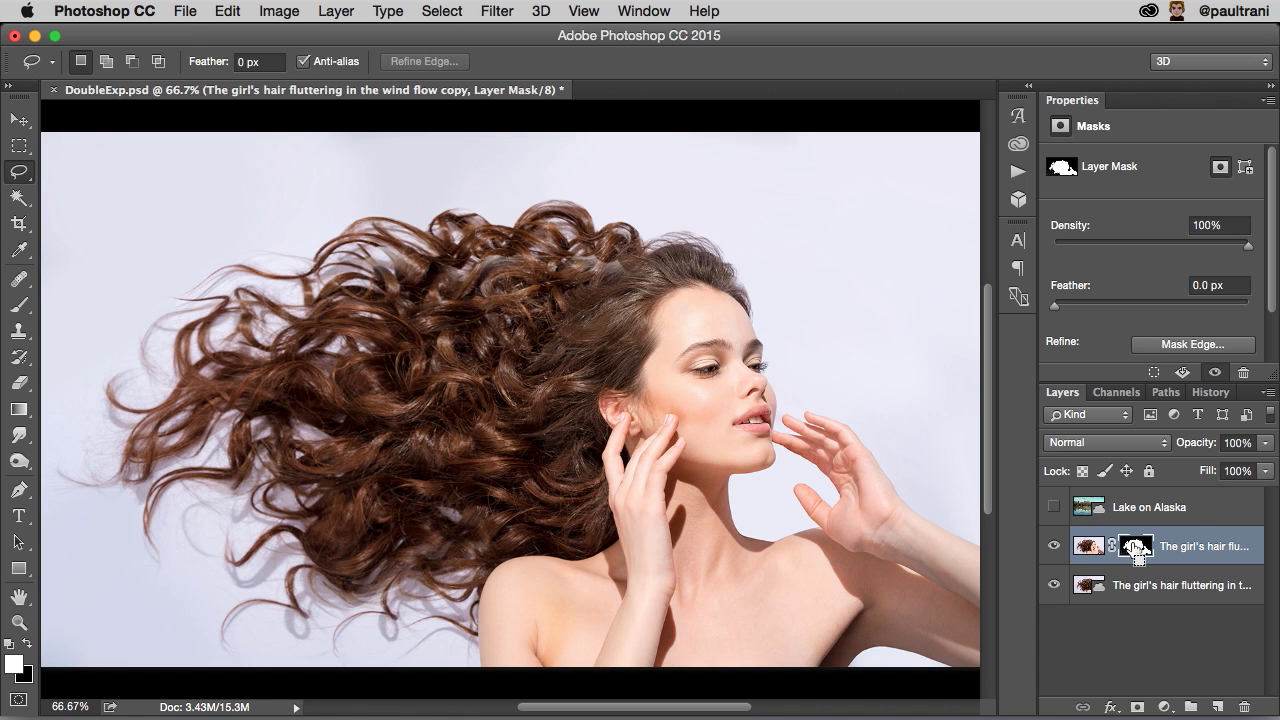
{"action": "left_click", "coordinate": [1136, 548], "text": "super"}
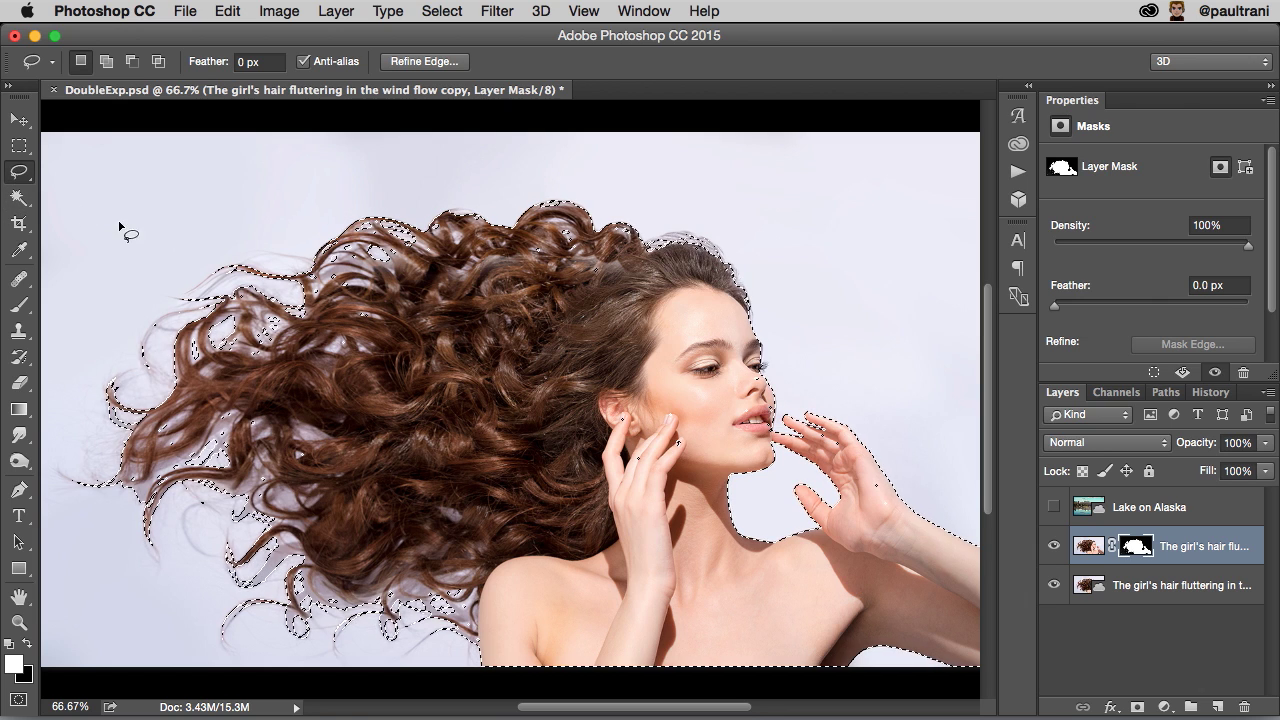
Step: Shift-lasso the cheek, neck and face into the selection, then show Lake on Alaska
{"action": "key", "text": "shift"}
{"action": "key", "text": "shift"}
{"action": "mouse_move", "coordinate": [645, 396]}
{"action": "left_mouse_down"}
{"action": "mouse_move", "coordinate": [607, 398]}
{"action": "mouse_move", "coordinate": [700, 432]}
{"action": "mouse_move", "coordinate": [571, 514]}
{"action": "mouse_move", "coordinate": [600, 440]}
{"action": "left_mouse_up"}
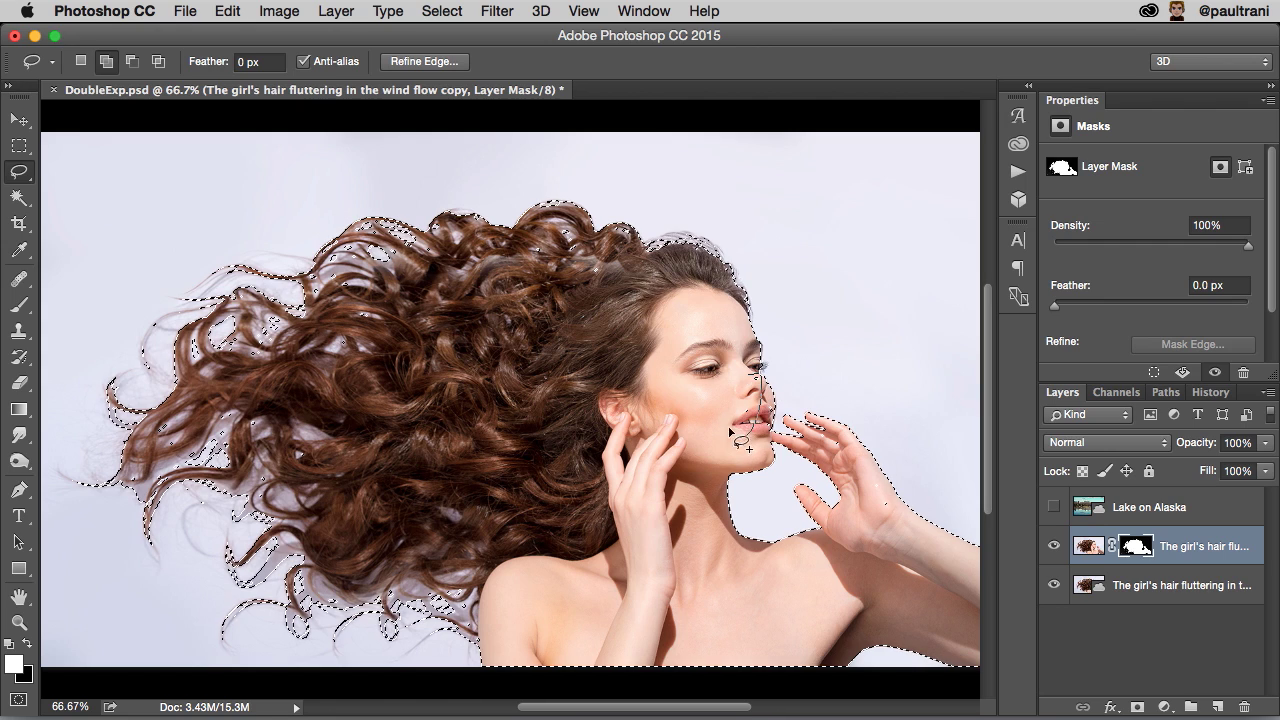
{"action": "left_click_drag", "start_coordinate": [742, 440], "coordinate": [776, 418]}
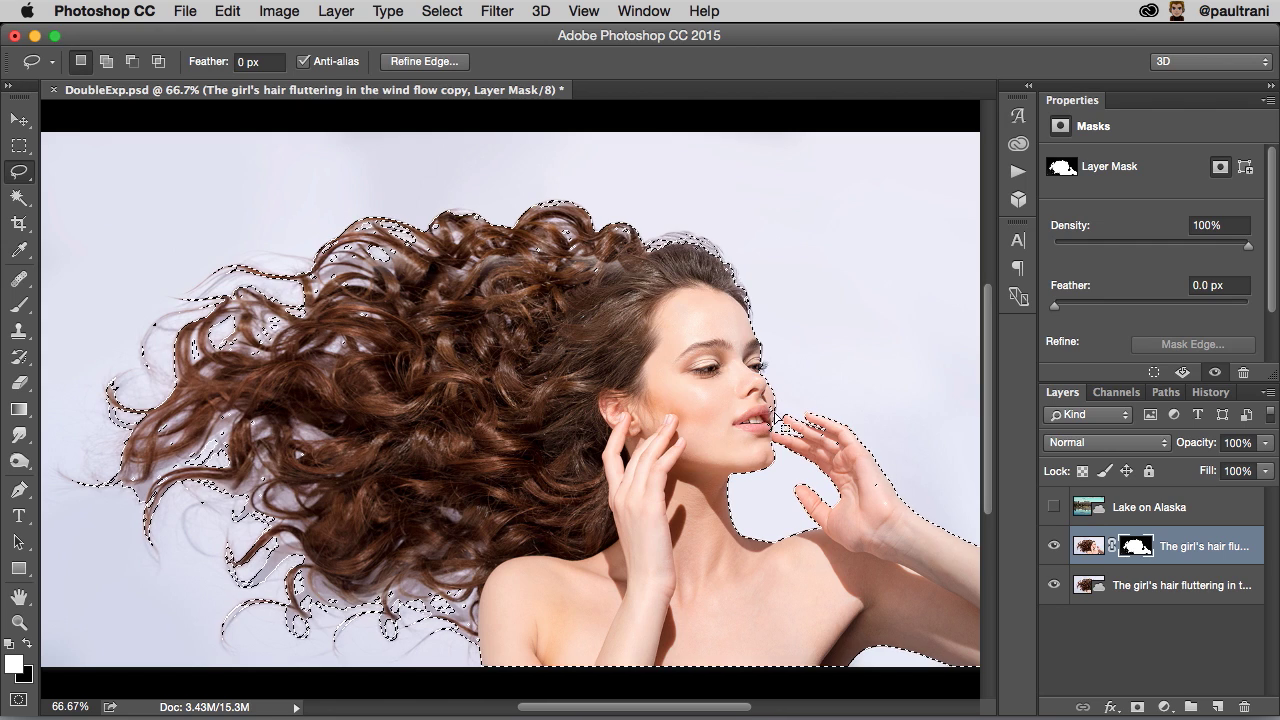
{"action": "left_click", "coordinate": [1053, 507]}
{"action": "left_click", "coordinate": [1142, 512]}
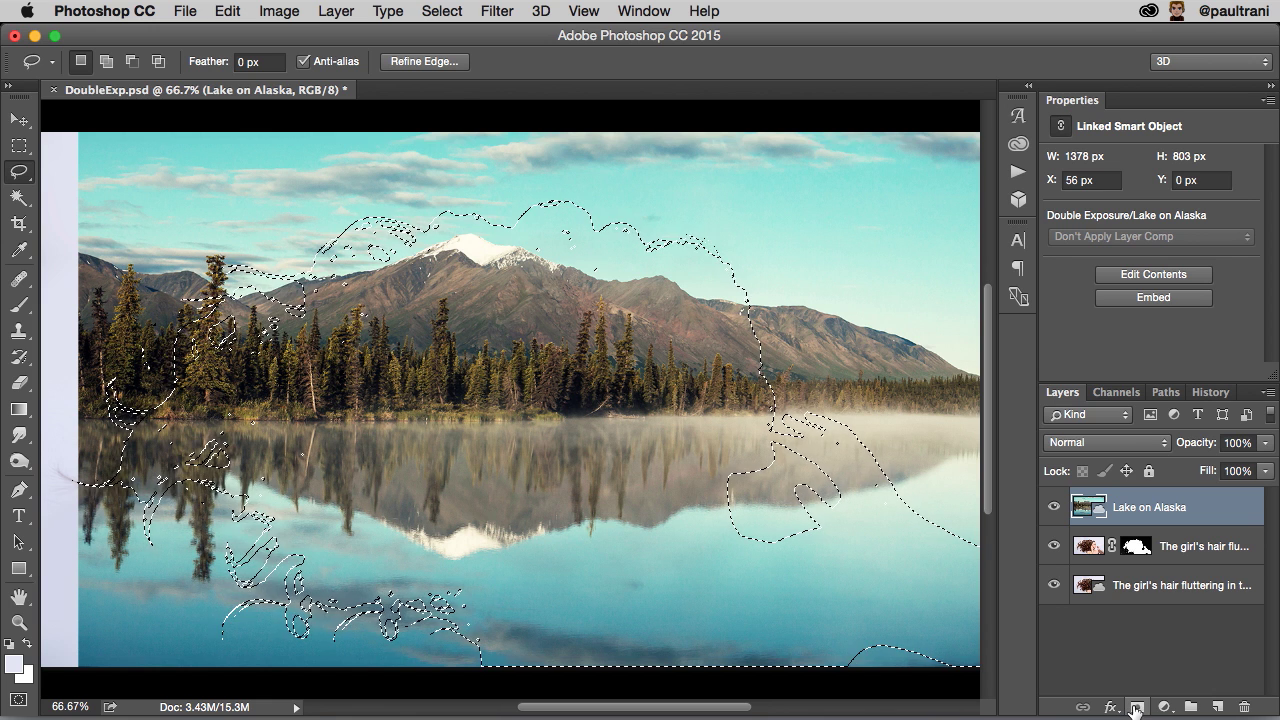
Step: Mask Lake on Alaska to the silhouette, hide the hair copy, and unlink the mask
{"action": "left_click", "coordinate": [1136, 707]}
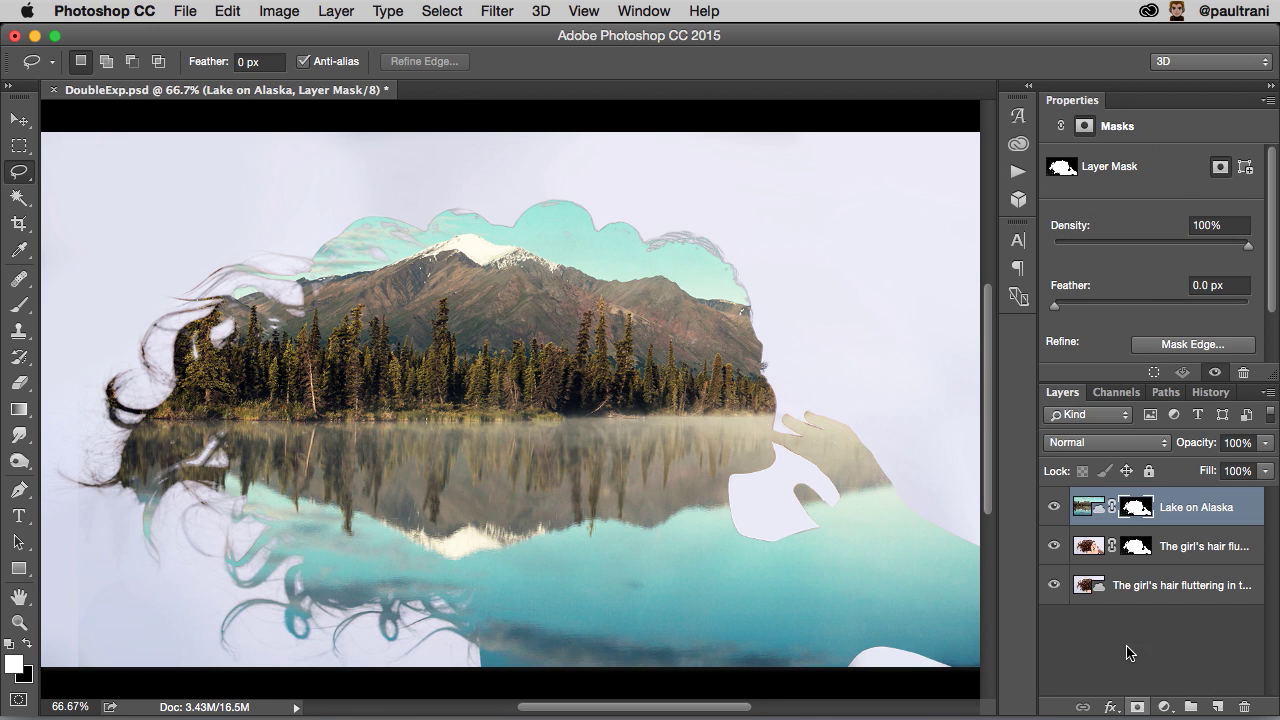
{"action": "left_click", "coordinate": [1054, 547]}
{"action": "left_click", "coordinate": [1087, 510]}
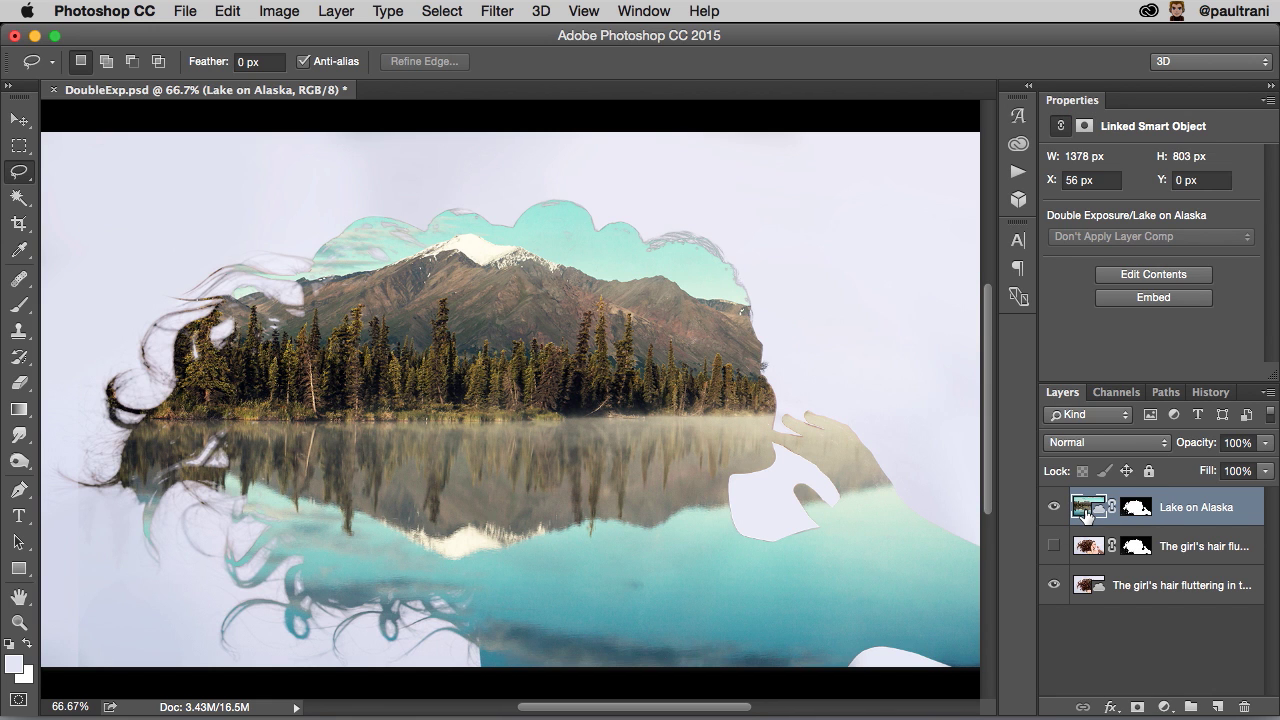
{"action": "left_click", "coordinate": [1130, 510]}
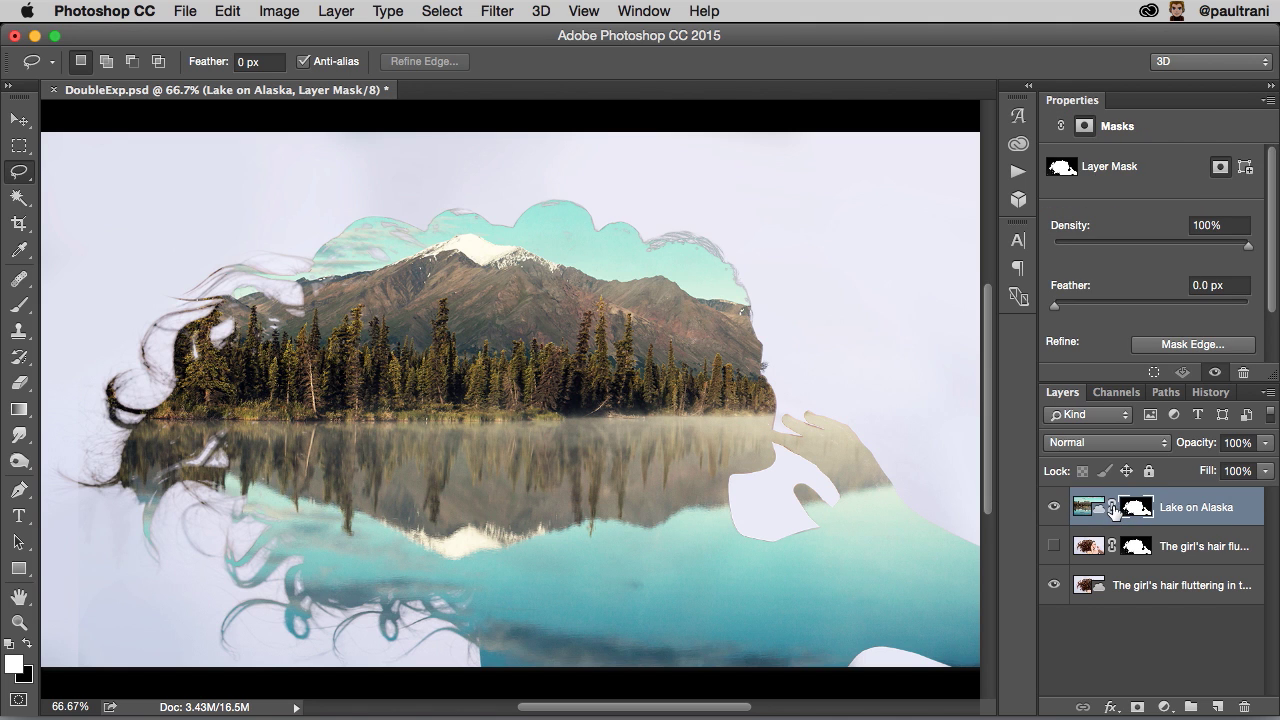
{"action": "left_click", "coordinate": [1112, 515]}
{"action": "left_click", "coordinate": [1087, 510]}
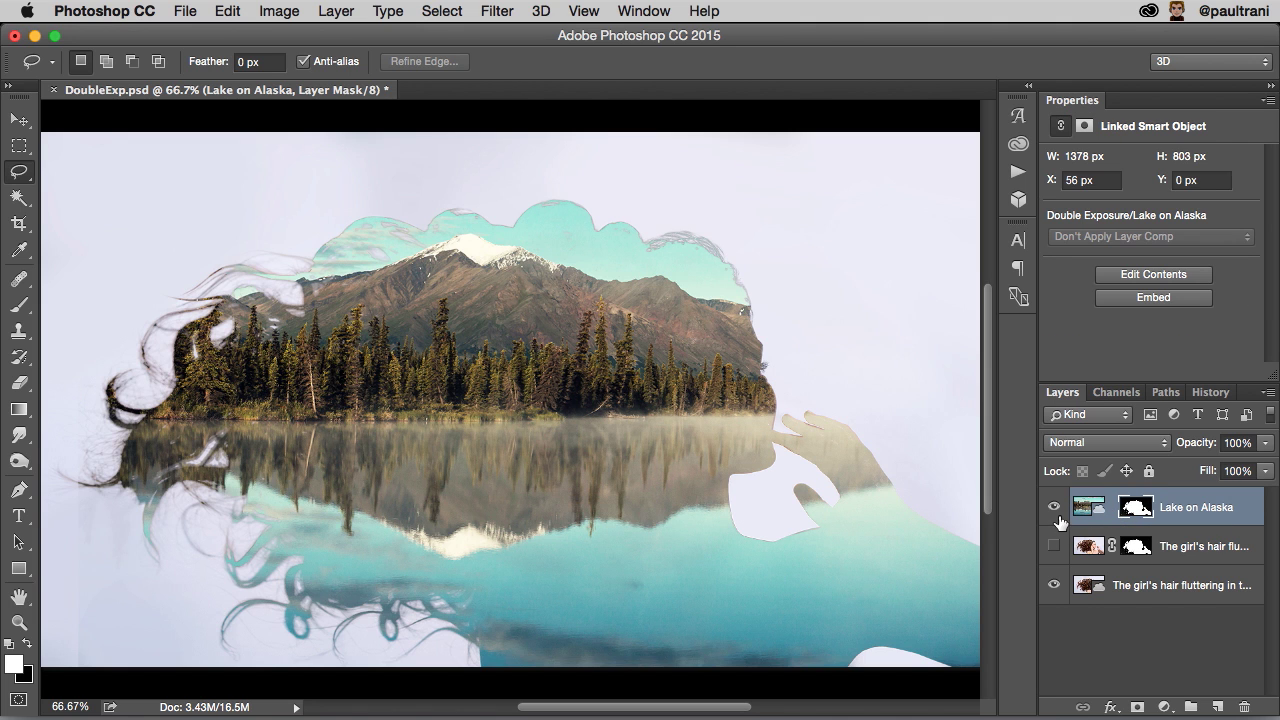
{"action": "left_click", "coordinate": [28, 126]}
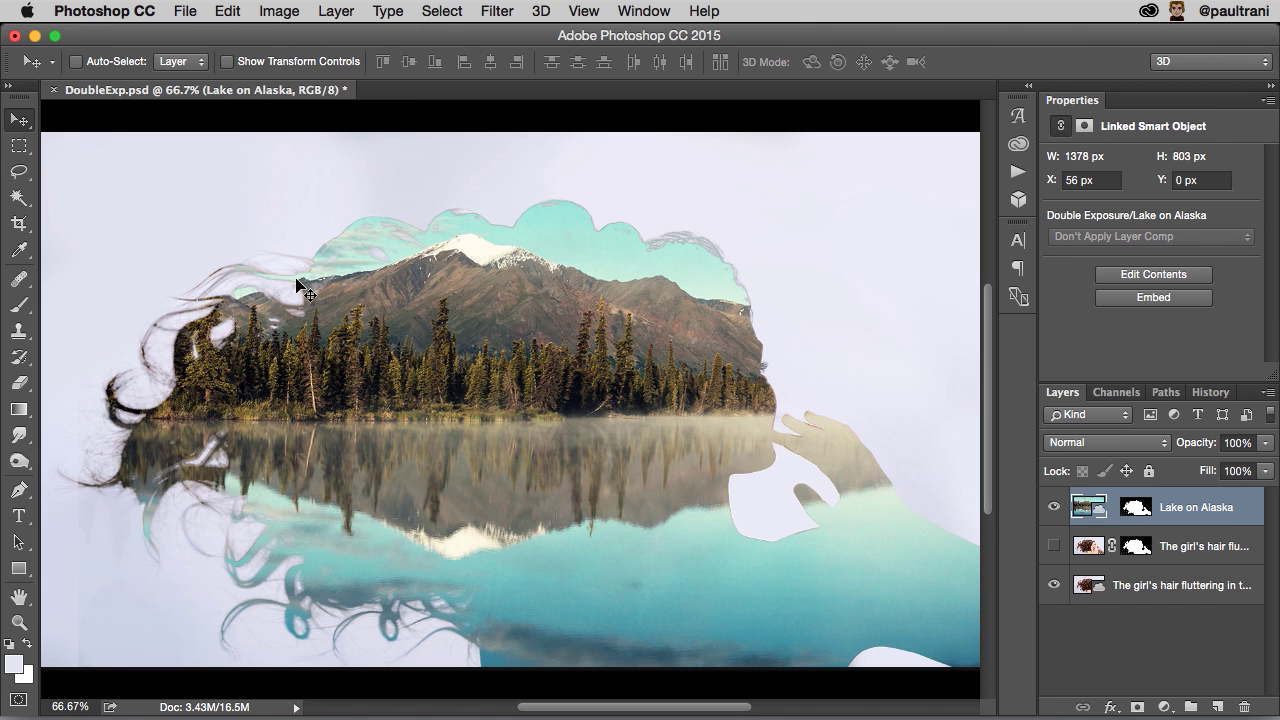
Step: Scale up the lake photo with Free Transform and place it at X 26 px, Y 51 px
{"action": "left_click_drag", "start_coordinate": [296, 288], "coordinate": [455, 342]}
{"action": "key", "text": "ctrl+t"}
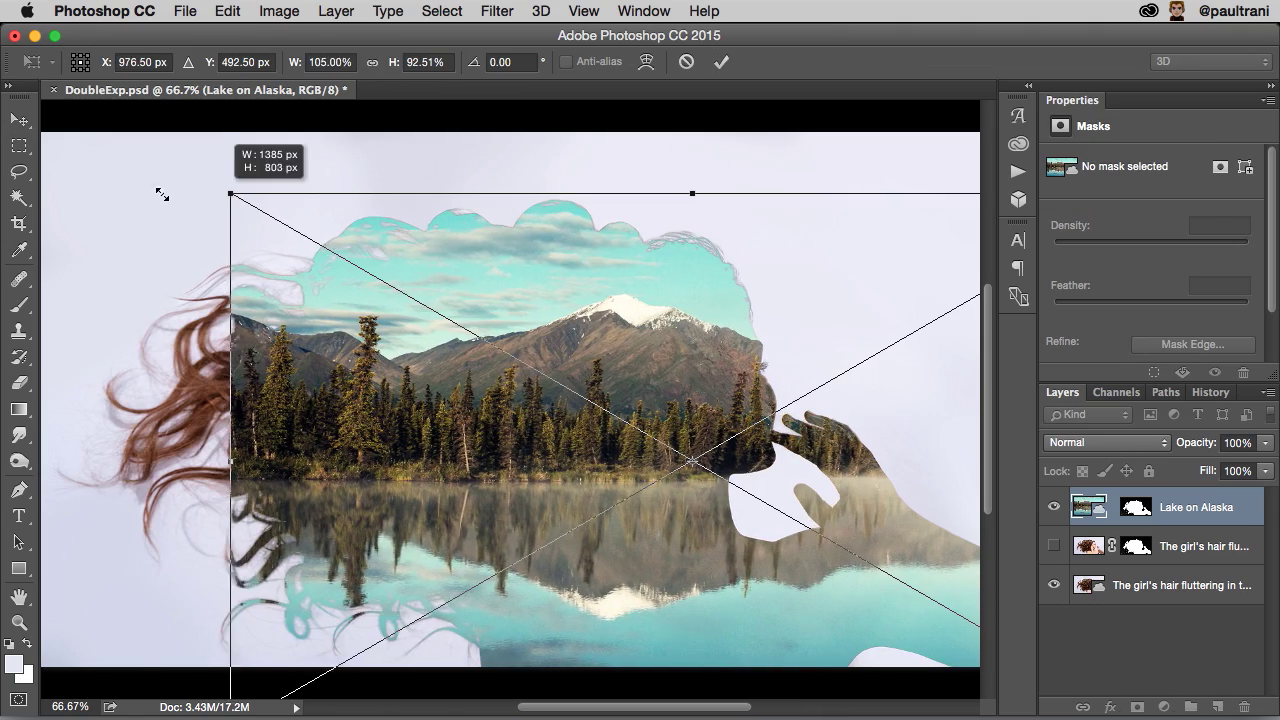
{"action": "left_click_drag", "start_coordinate": [161, 194], "coordinate": [158, 167]}
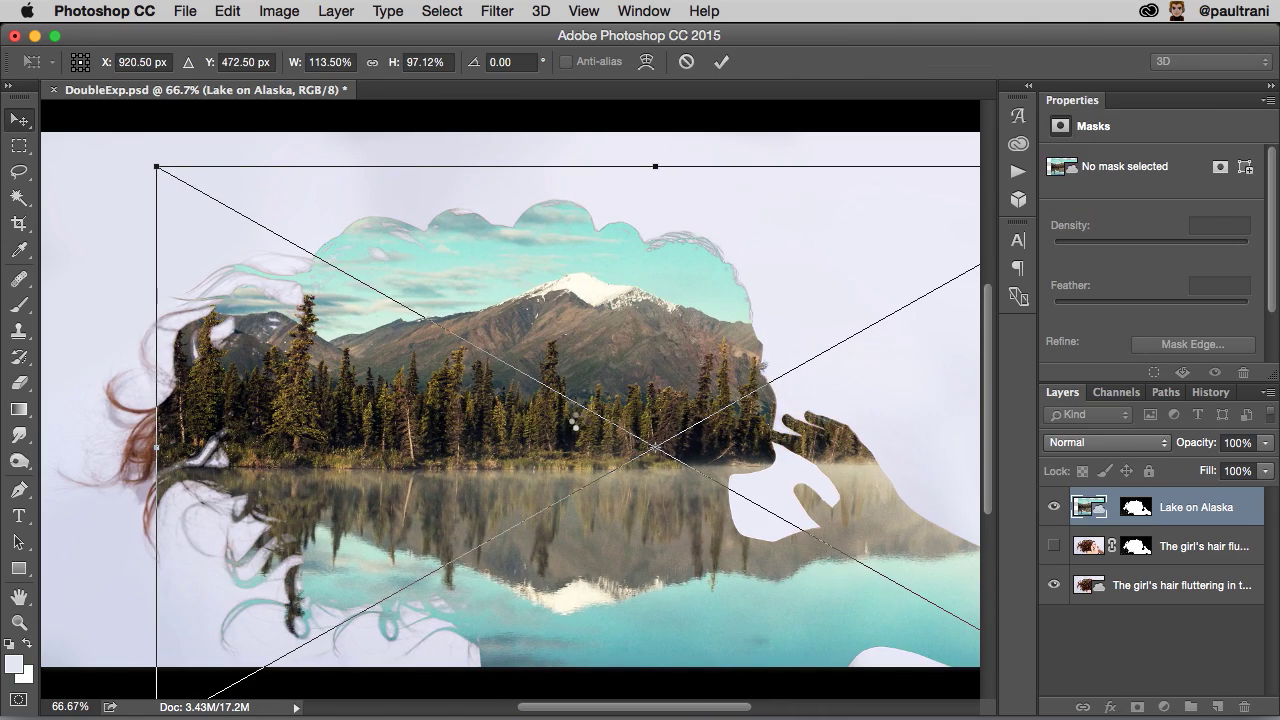
{"action": "key", "text": "Return"}
{"action": "left_click_drag", "start_coordinate": [552, 449], "coordinate": [454, 452]}
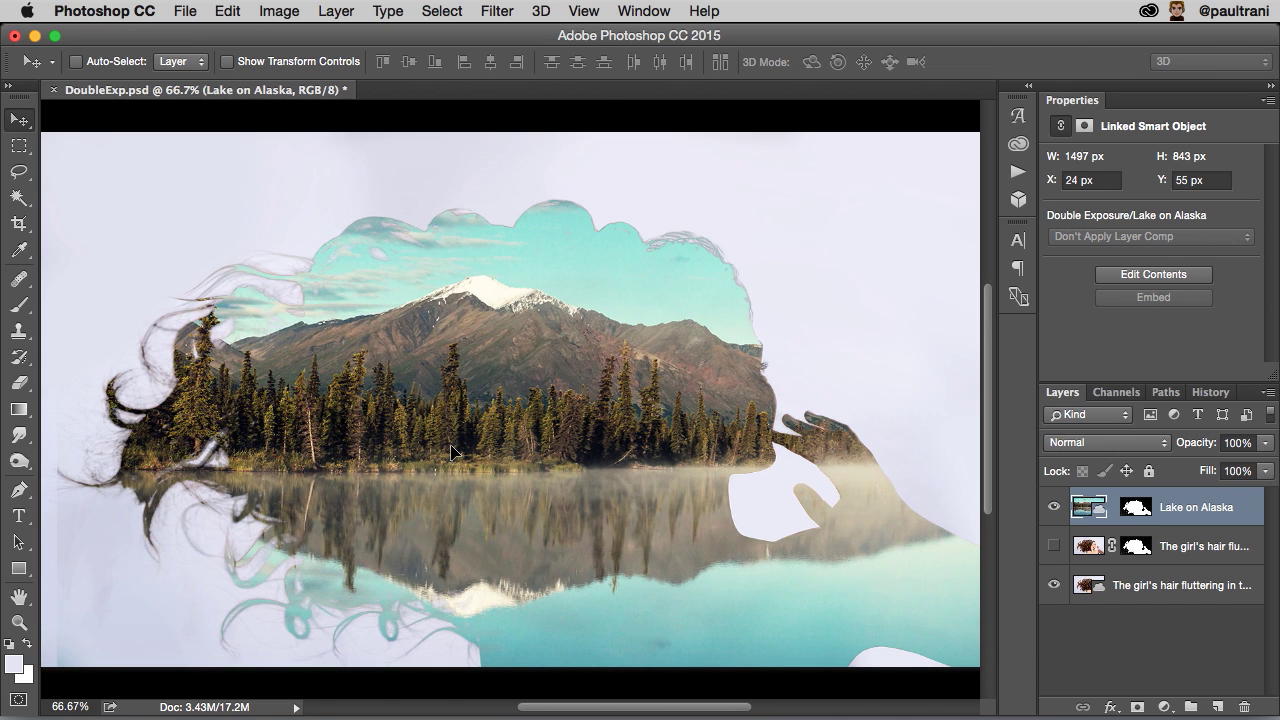
{"action": "left_click_drag", "start_coordinate": [426, 368], "coordinate": [427, 365]}
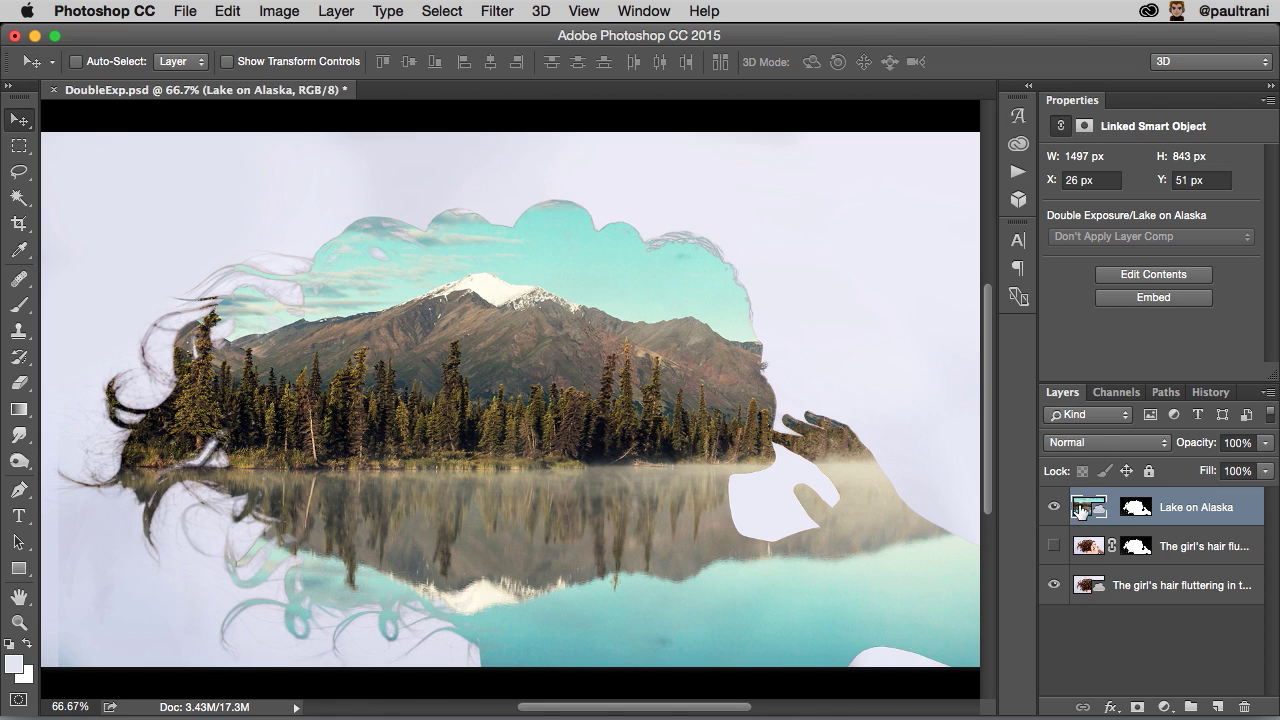
Step: Move the hair copy layer above Lake on Alaska and target its layer mask
{"action": "left_click", "coordinate": [1180, 551]}
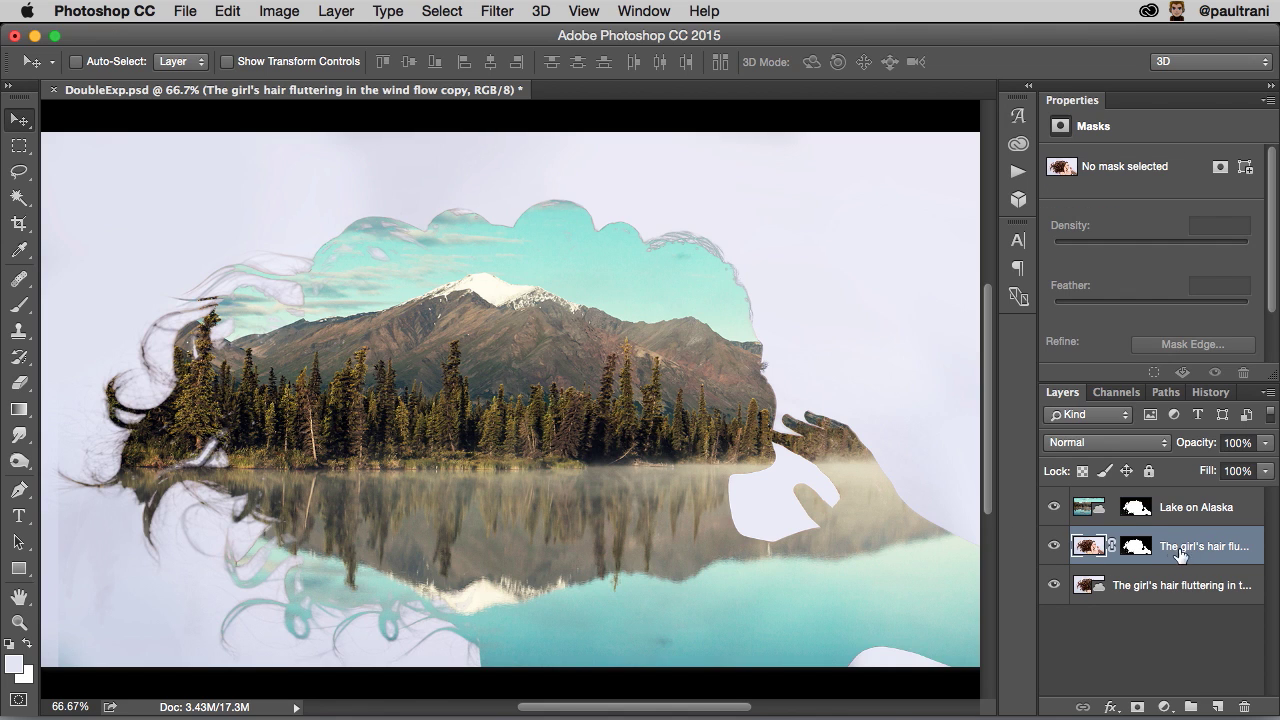
{"action": "left_click_drag", "start_coordinate": [1192, 541], "coordinate": [1190, 507]}
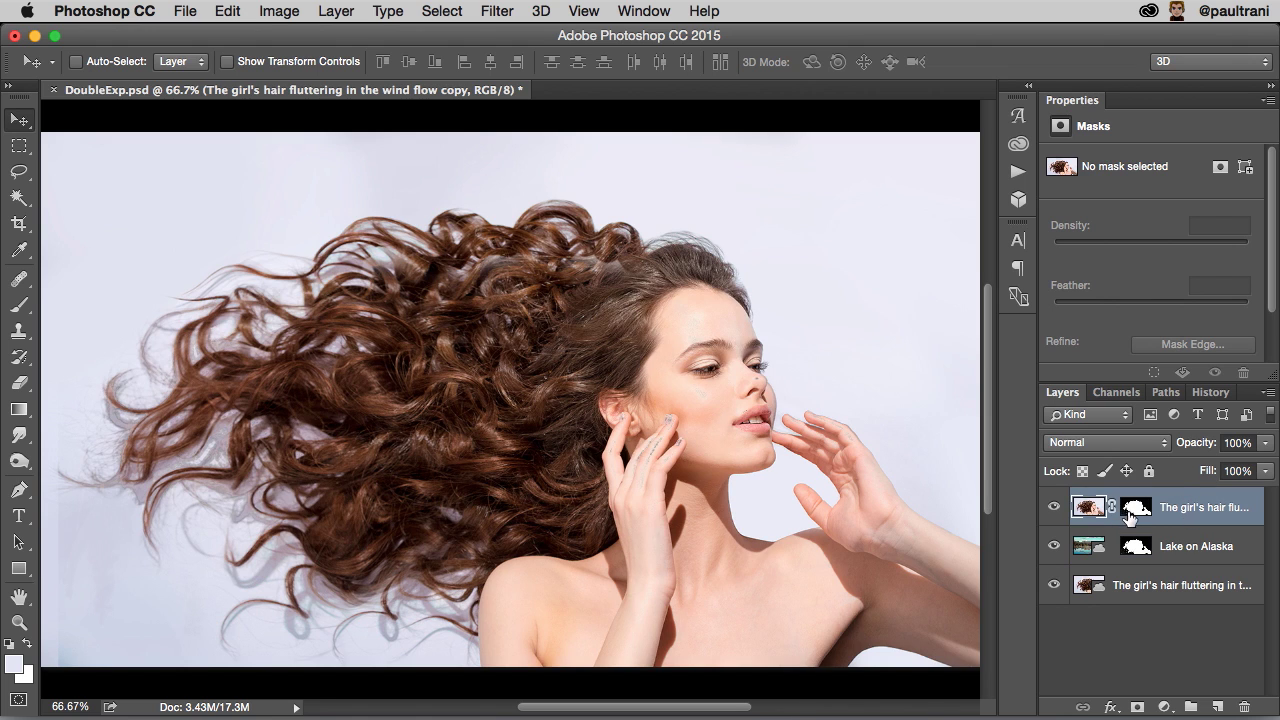
{"action": "left_click", "coordinate": [1130, 514]}
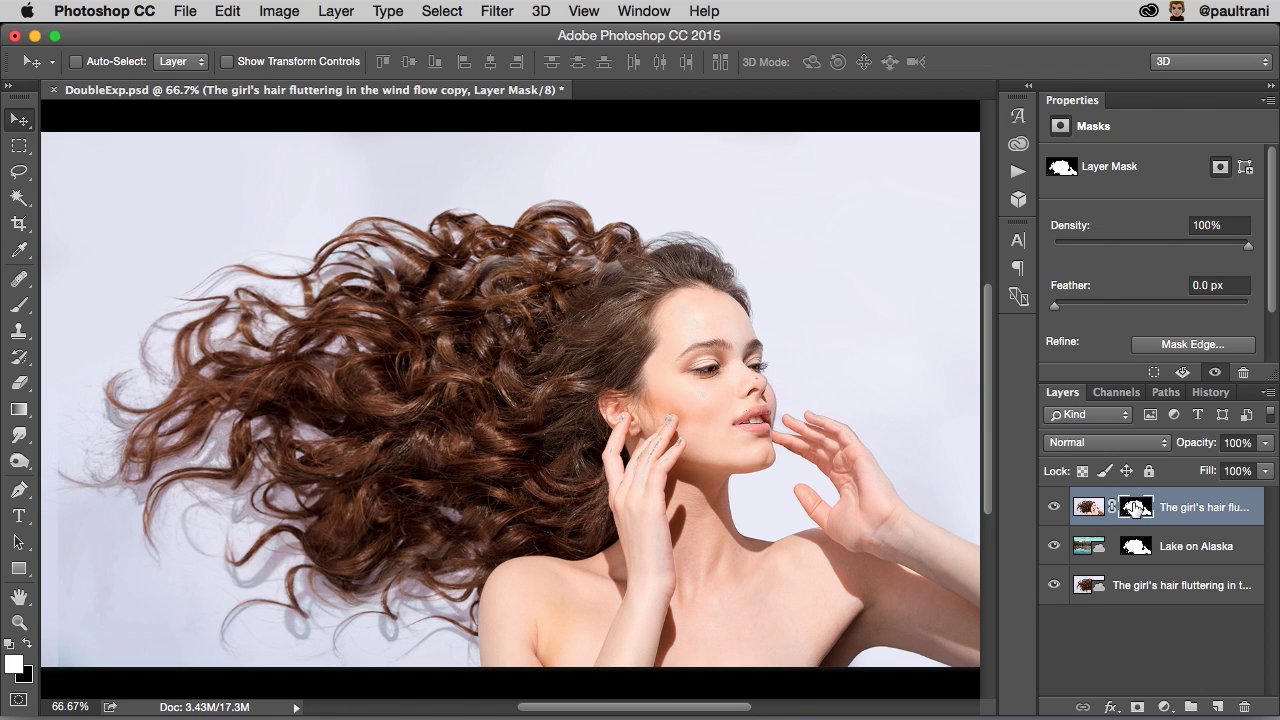
Step: Paint black on the mask with 400 and 300 brushes, revealing the lake through hair and shoulder
{"action": "left_click", "coordinate": [18, 311]}
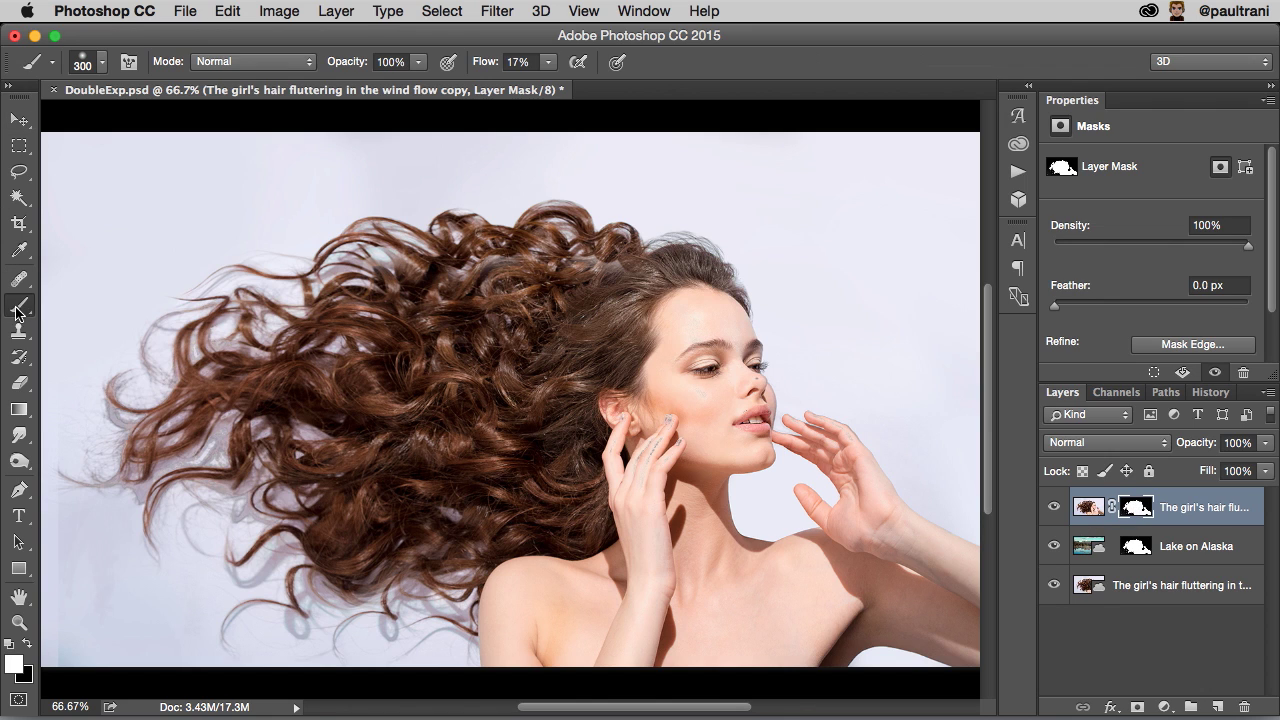
{"action": "left_click", "coordinate": [27, 643]}
{"action": "key", "text": "bracketright"}
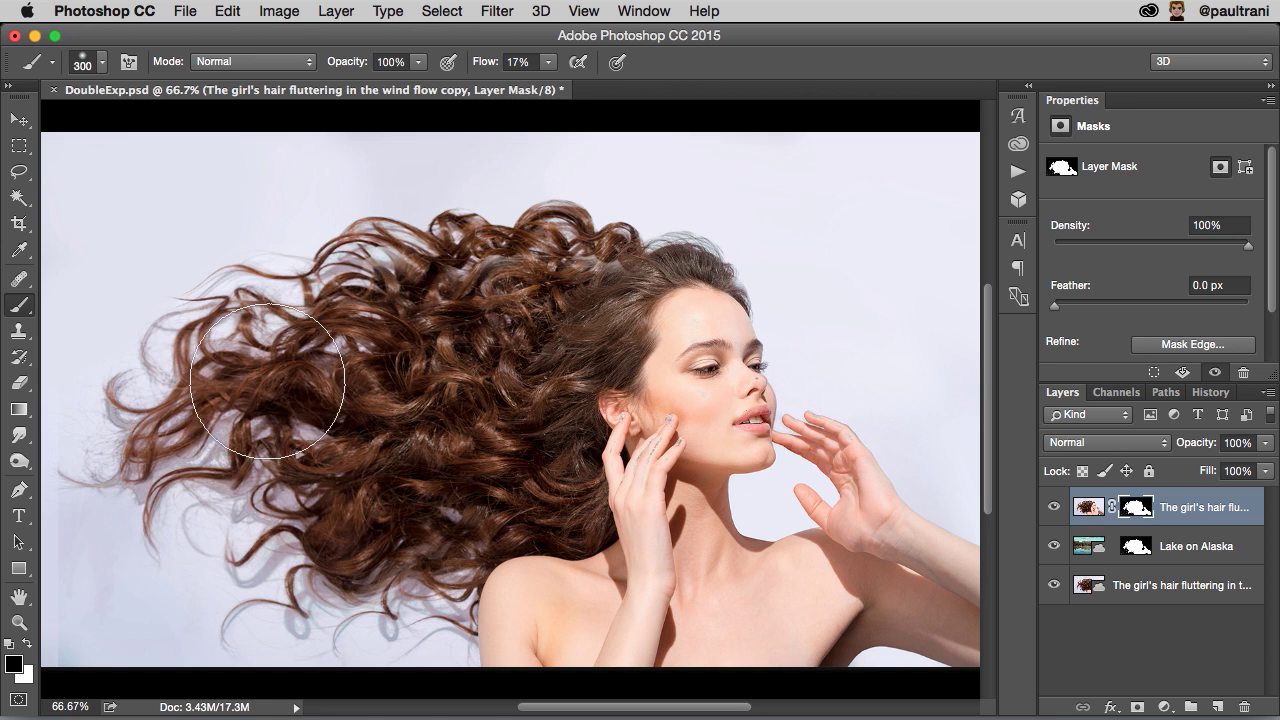
{"action": "mouse_move", "coordinate": [273, 383]}
{"action": "left_mouse_down"}
{"action": "mouse_move", "coordinate": [286, 371]}
{"action": "mouse_move", "coordinate": [300, 557]}
{"action": "mouse_move", "coordinate": [343, 414]}
{"action": "left_mouse_up"}
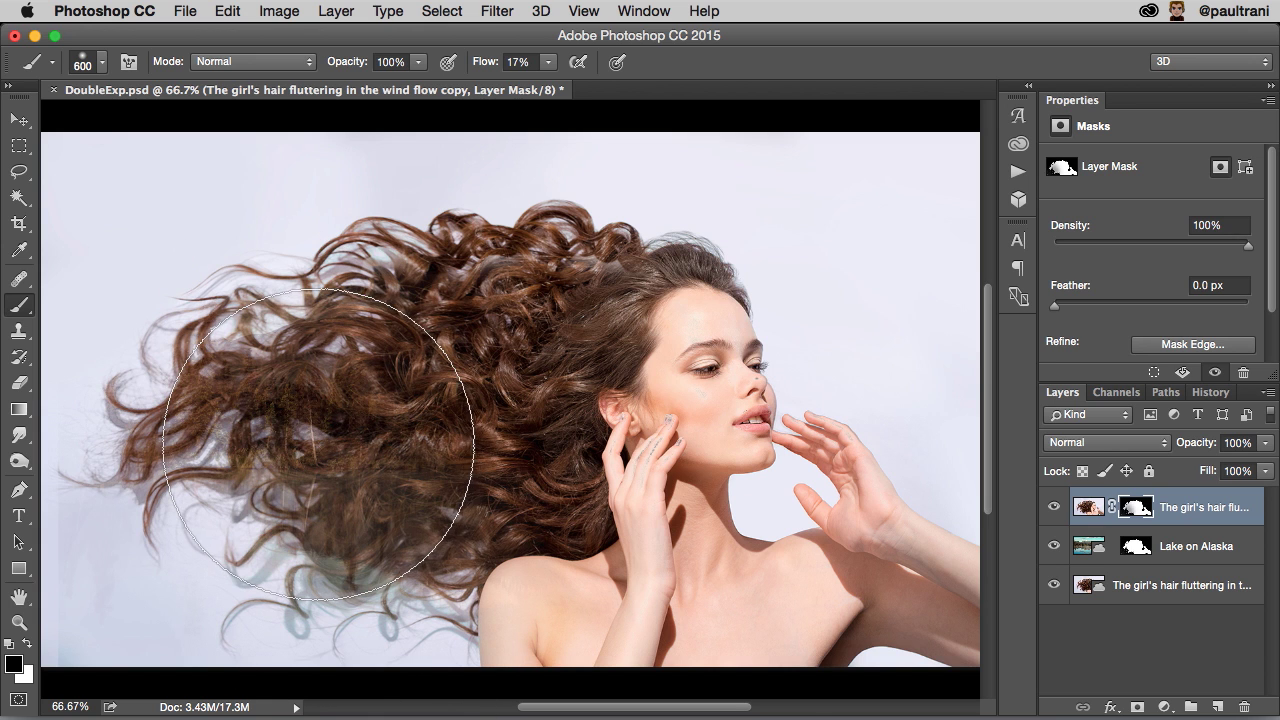
{"action": "key", "text": "bracketleft"}
{"action": "mouse_move", "coordinate": [420, 197]}
{"action": "left_mouse_down"}
{"action": "mouse_move", "coordinate": [67, 520]}
{"action": "mouse_move", "coordinate": [177, 245]}
{"action": "mouse_move", "coordinate": [159, 324]}
{"action": "mouse_move", "coordinate": [152, 547]}
{"action": "mouse_move", "coordinate": [556, 503]}
{"action": "mouse_move", "coordinate": [621, 406]}
{"action": "mouse_move", "coordinate": [596, 280]}
{"action": "mouse_move", "coordinate": [631, 502]}
{"action": "mouse_move", "coordinate": [730, 526]}
{"action": "mouse_move", "coordinate": [617, 616]}
{"action": "mouse_move", "coordinate": [863, 570]}
{"action": "mouse_move", "coordinate": [709, 492]}
{"action": "mouse_move", "coordinate": [670, 376]}
{"action": "mouse_move", "coordinate": [685, 322]}
{"action": "mouse_move", "coordinate": [601, 415]}
{"action": "mouse_move", "coordinate": [443, 523]}
{"action": "left_mouse_up"}
Step: With a 250 brush, reveal trees over face, neck, hand and arm; undo the cheek-and-mouth stroke
{"action": "key", "text": "bracketleft"}
{"action": "key", "text": "bracketright"}
{"action": "mouse_move", "coordinate": [800, 430]}
{"action": "left_mouse_down"}
{"action": "mouse_move", "coordinate": [829, 443]}
{"action": "mouse_move", "coordinate": [859, 489]}
{"action": "mouse_move", "coordinate": [714, 323]}
{"action": "mouse_move", "coordinate": [500, 320]}
{"action": "mouse_move", "coordinate": [520, 280]}
{"action": "left_mouse_up"}
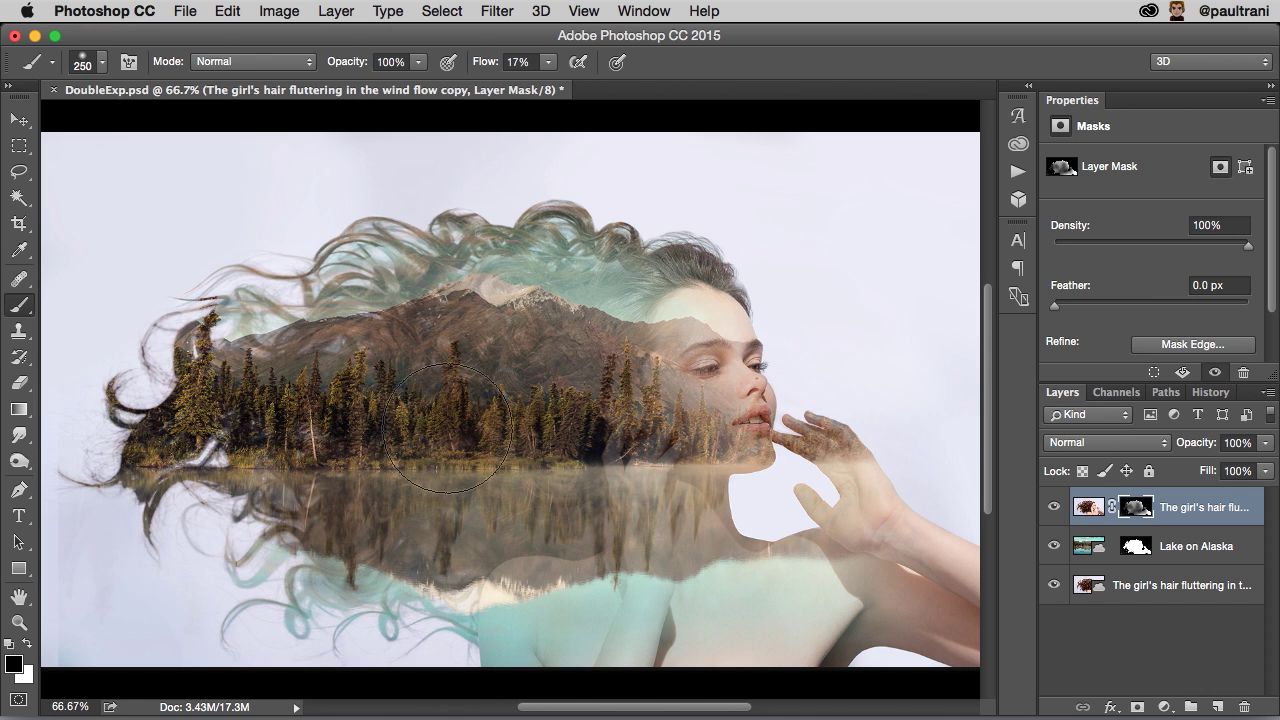
{"action": "mouse_move", "coordinate": [948, 587]}
{"action": "left_mouse_down"}
{"action": "mouse_move", "coordinate": [903, 471]}
{"action": "mouse_move", "coordinate": [860, 600]}
{"action": "left_mouse_up"}
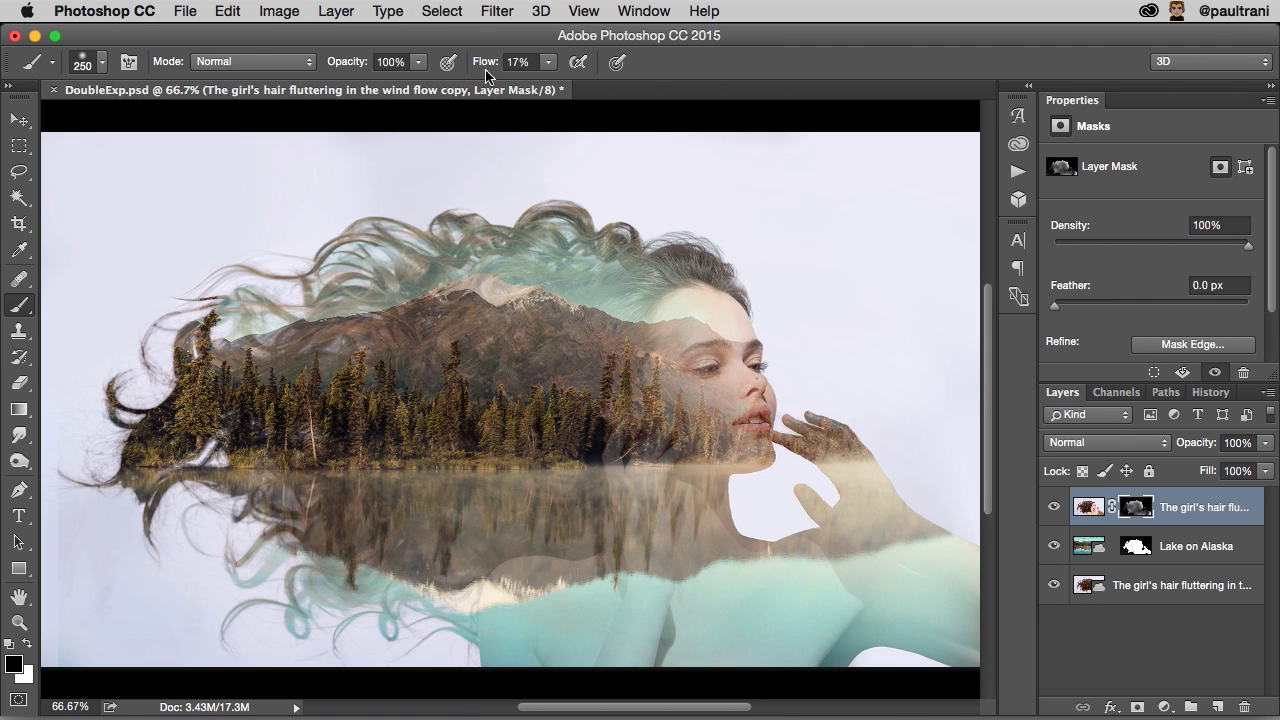
{"action": "mouse_move", "coordinate": [690, 260]}
{"action": "left_mouse_down"}
{"action": "mouse_move", "coordinate": [714, 300]}
{"action": "mouse_move", "coordinate": [529, 343]}
{"action": "mouse_move", "coordinate": [680, 330]}
{"action": "mouse_move", "coordinate": [715, 428]}
{"action": "left_mouse_up"}
{"action": "key", "text": "ctrl+z"}
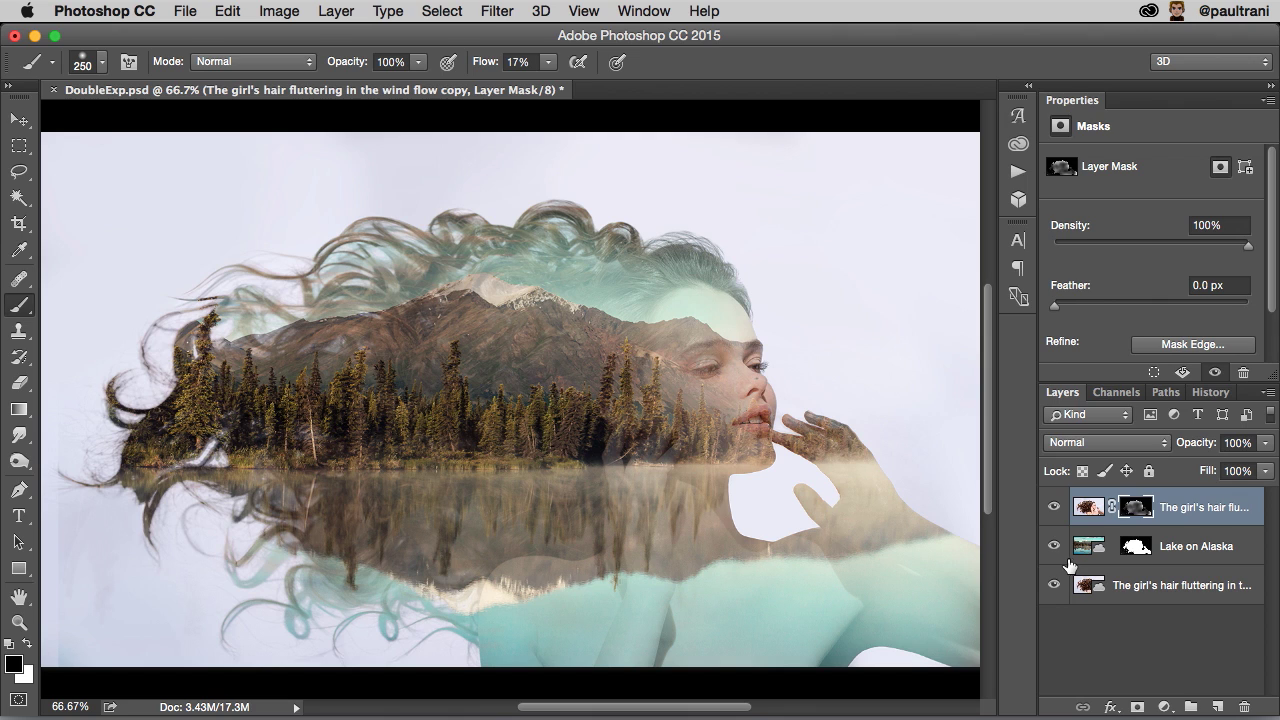
Step: Add a Black & White 1 adjustment layer above the hair layer, turning the composite greyscale
{"action": "left_click", "coordinate": [1187, 511]}
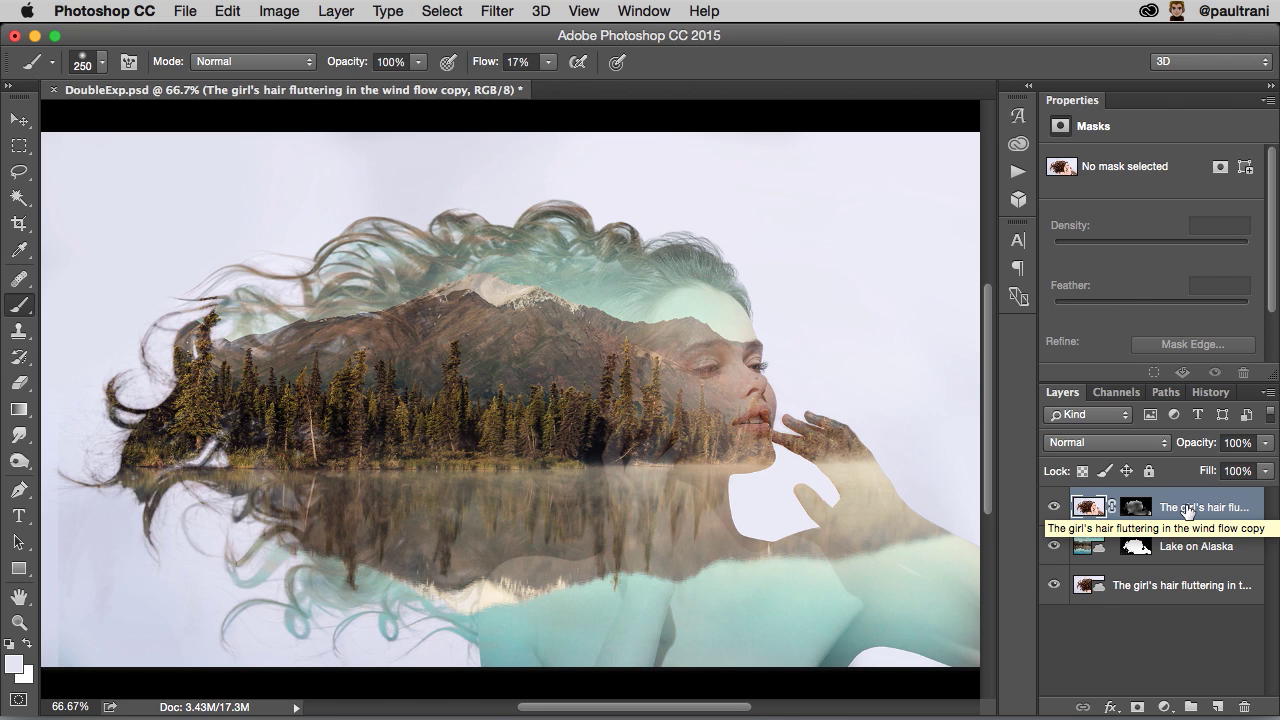
{"action": "left_click", "coordinate": [327, 14]}
{"action": "mouse_move", "coordinate": [368, 261]}
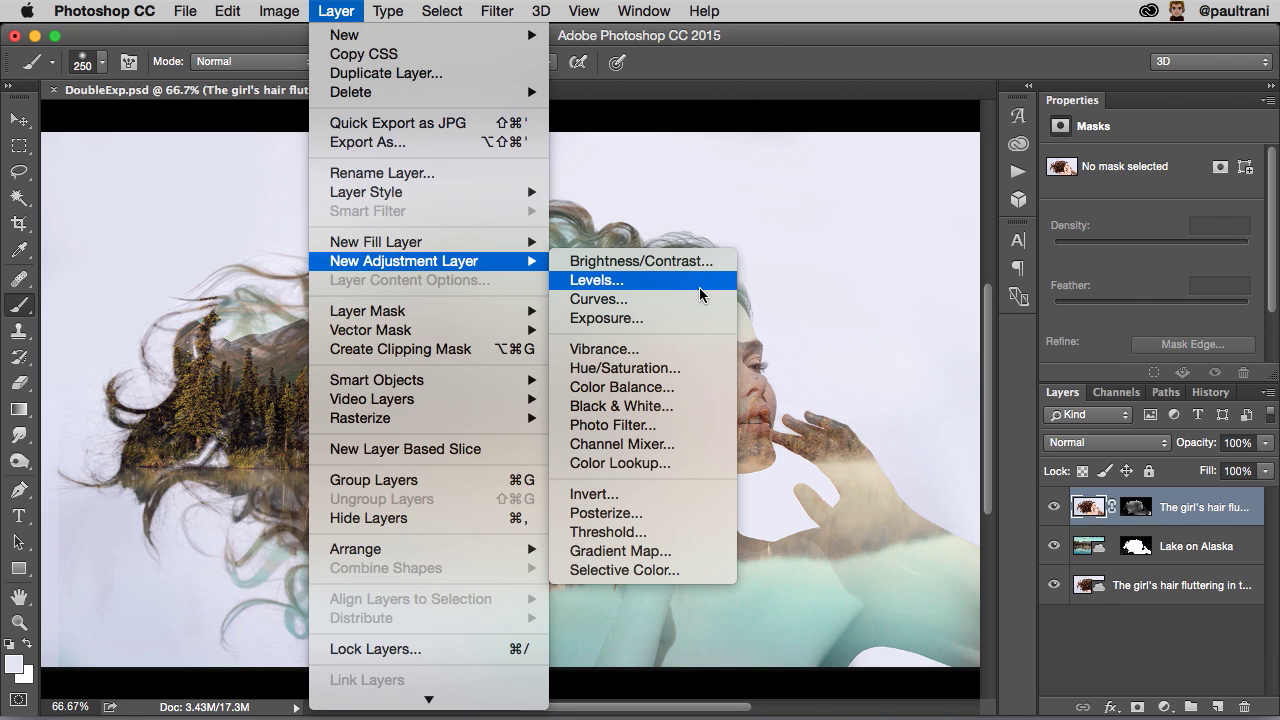
{"action": "left_click", "coordinate": [690, 405]}
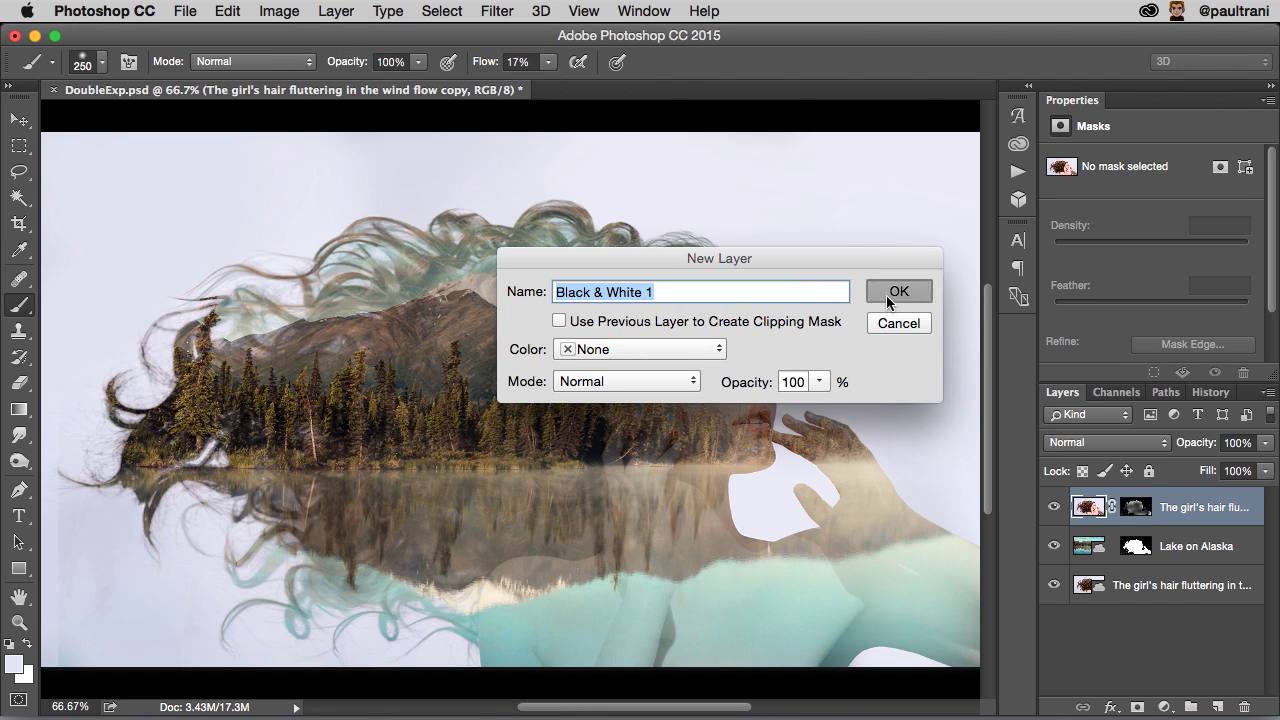
{"action": "left_click", "coordinate": [895, 292]}
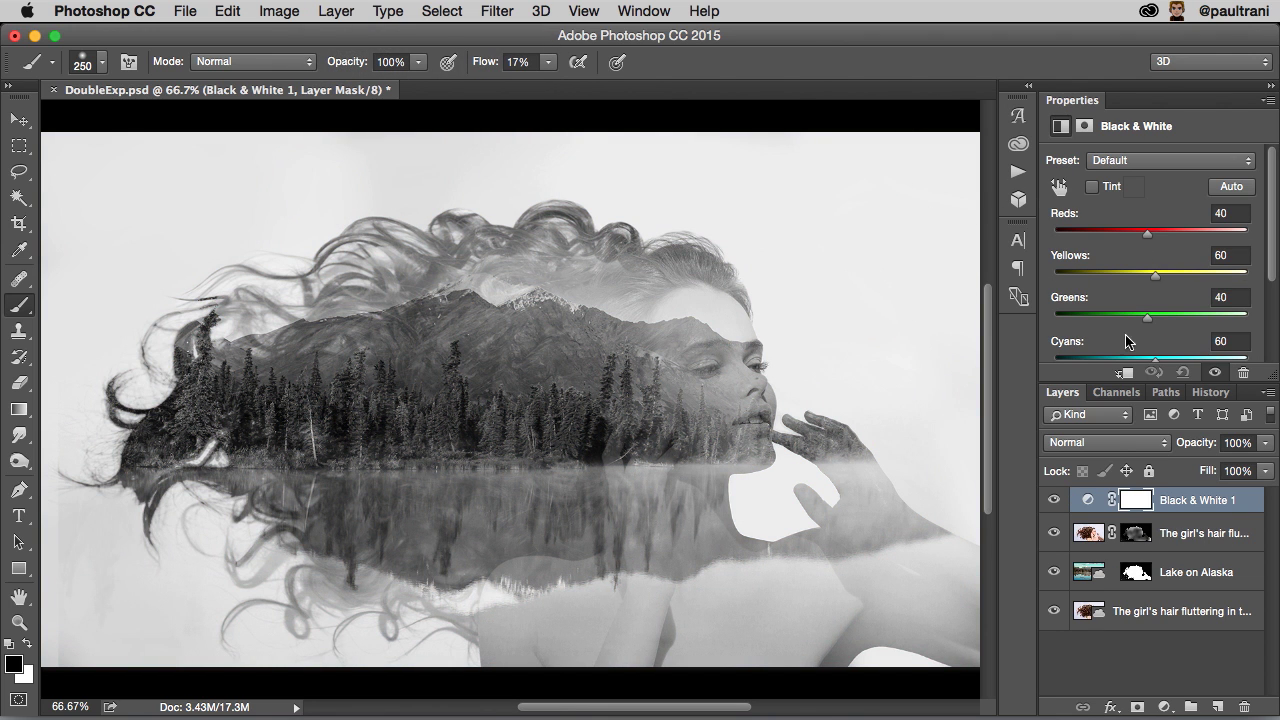
Step: Adjust the Reds slider, drop Greens to -79, and lower Black & White 1 opacity to 58%
{"action": "left_click_drag", "start_coordinate": [1099, 233], "coordinate": [1140, 240]}
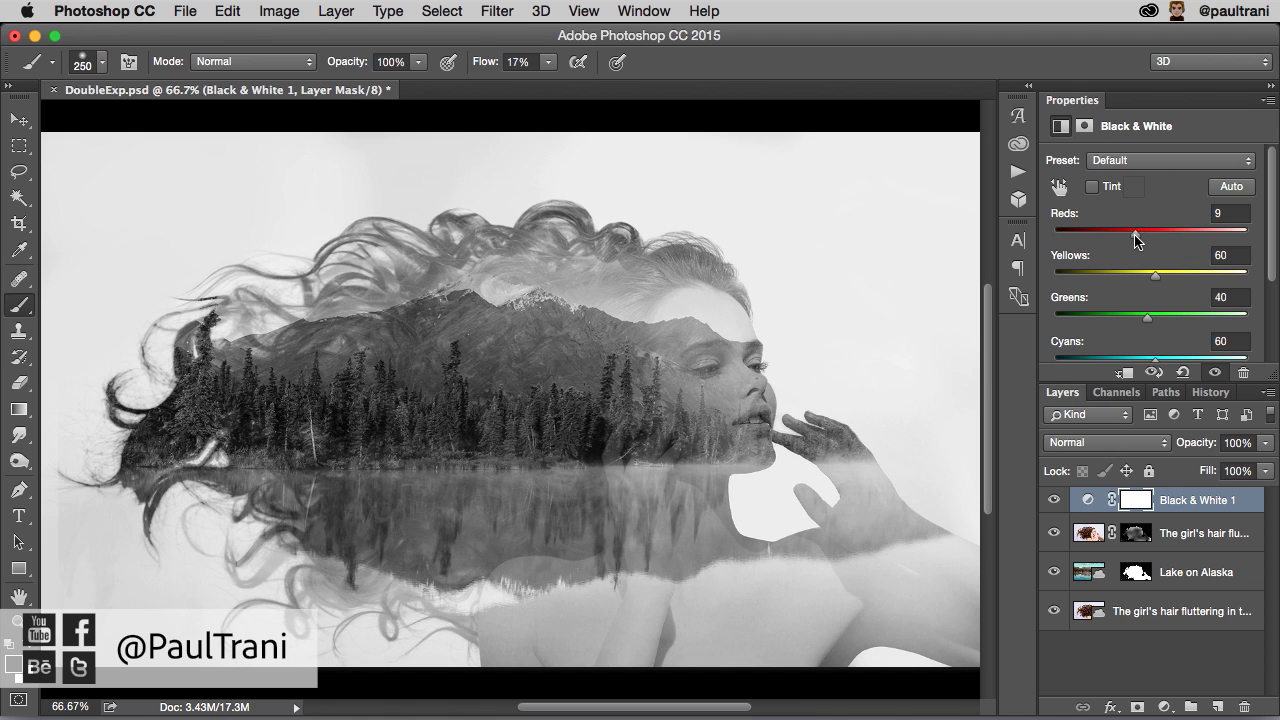
{"action": "left_click_drag", "start_coordinate": [1176, 323], "coordinate": [1140, 320]}
{"action": "left_click_drag", "start_coordinate": [1191, 450], "coordinate": [1118, 452]}
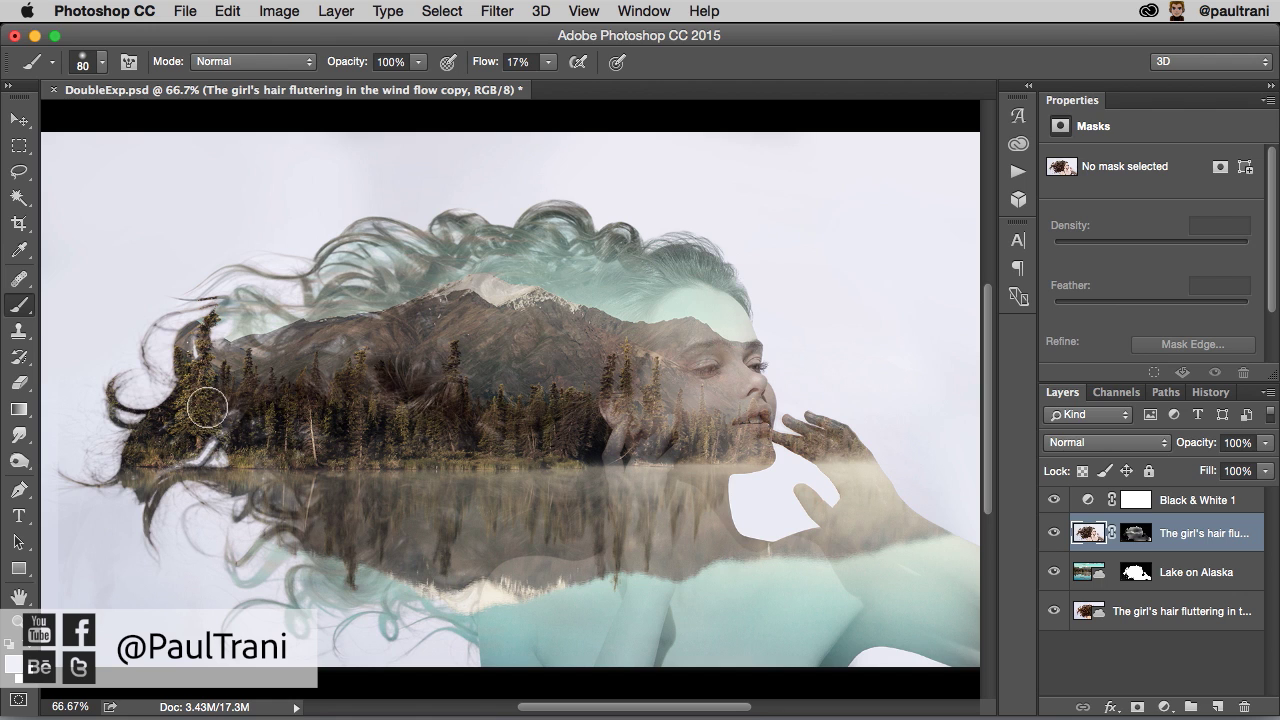
Step: Liquify Lake on Alaska with Forward Warp brushes 70 and 45, swirling the left trees and water outward
{"action": "left_click", "coordinate": [1094, 574]}
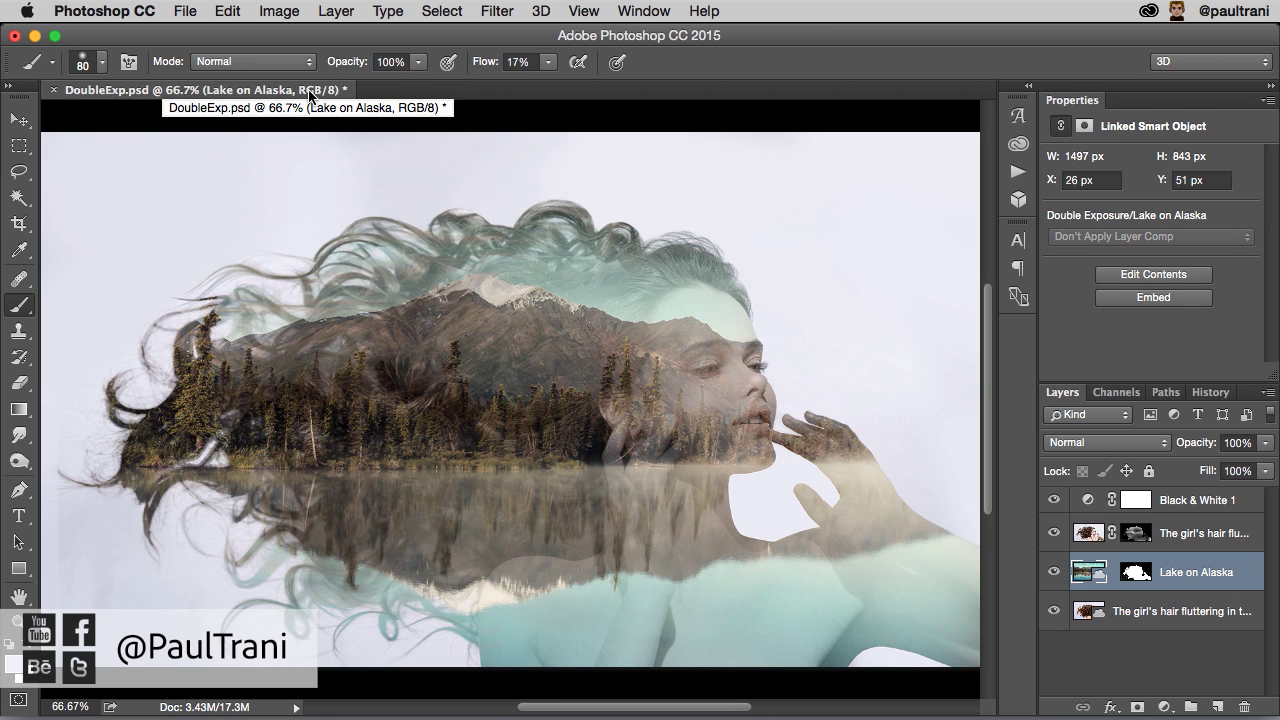
{"action": "left_click", "coordinate": [480, 13]}
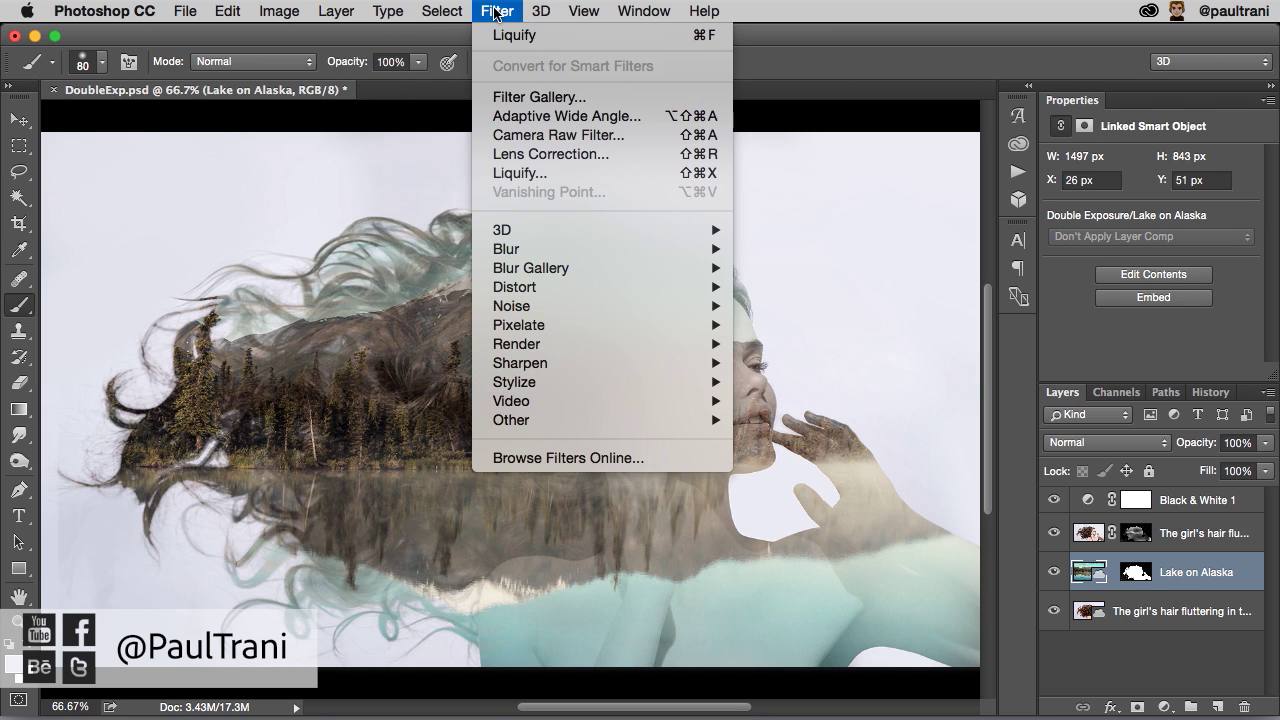
{"action": "left_click", "coordinate": [517, 174]}
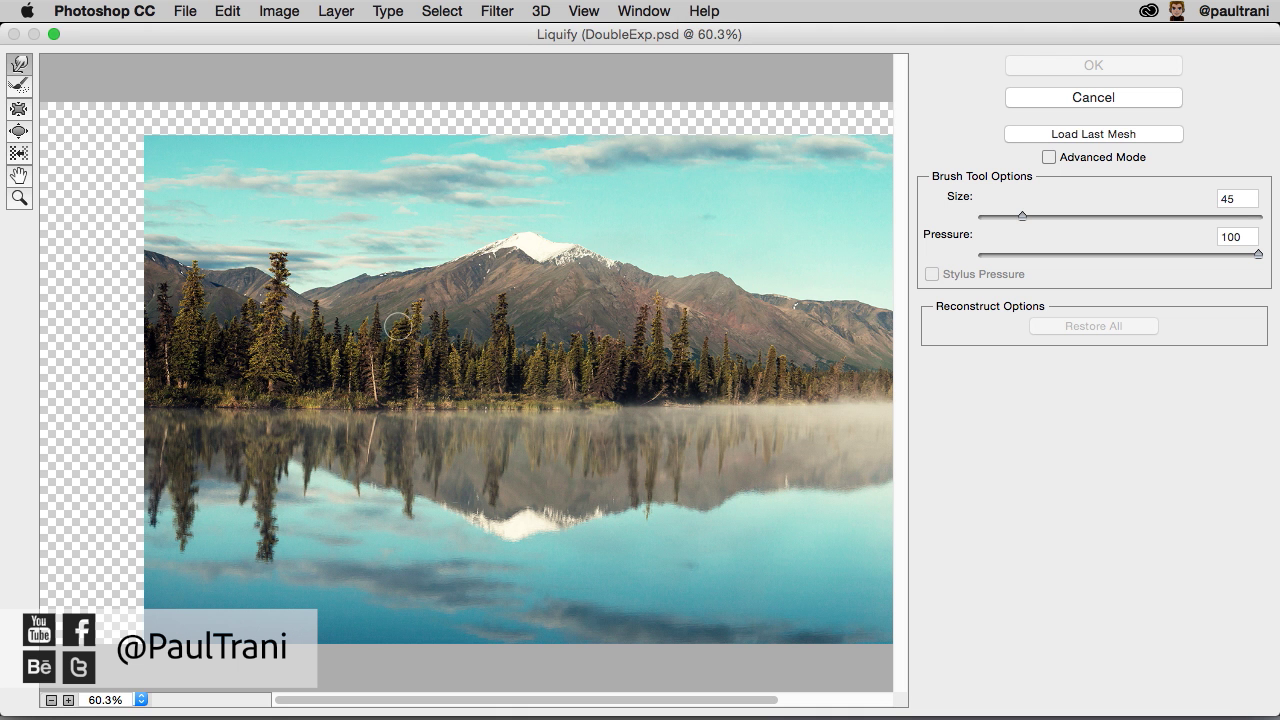
{"action": "key", "text": "bracketright"}
{"action": "mouse_move", "coordinate": [410, 331]}
{"action": "left_mouse_down"}
{"action": "mouse_move", "coordinate": [330, 340]}
{"action": "mouse_move", "coordinate": [416, 354]}
{"action": "mouse_move", "coordinate": [357, 370]}
{"action": "left_mouse_up"}
{"action": "key", "text": "bracketleft"}
{"action": "key", "text": "bracketleft"}
{"action": "key", "text": "bracketleft"}
{"action": "key", "text": "bracketleft"}
{"action": "key", "text": "bracketleft"}
{"action": "mouse_move", "coordinate": [380, 484]}
{"action": "left_mouse_down"}
{"action": "mouse_move", "coordinate": [370, 390]}
{"action": "mouse_move", "coordinate": [505, 295]}
{"action": "mouse_move", "coordinate": [388, 280]}
{"action": "mouse_move", "coordinate": [601, 335]}
{"action": "mouse_move", "coordinate": [398, 438]}
{"action": "mouse_move", "coordinate": [473, 385]}
{"action": "mouse_move", "coordinate": [373, 276]}
{"action": "mouse_move", "coordinate": [230, 350]}
{"action": "left_mouse_up"}
{"action": "left_click", "coordinate": [1080, 65]}
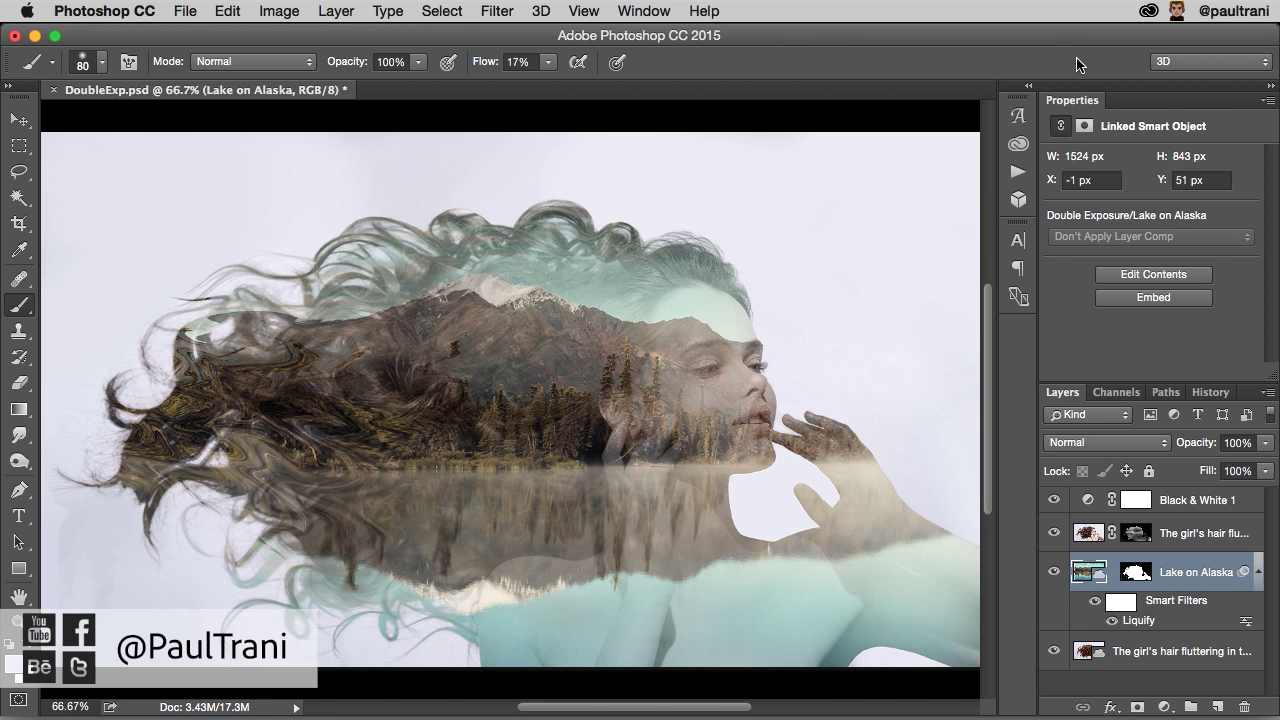
{"action": "scroll", "coordinate": [606, 389], "scroll_direction": "right", "scroll_amount": 2}
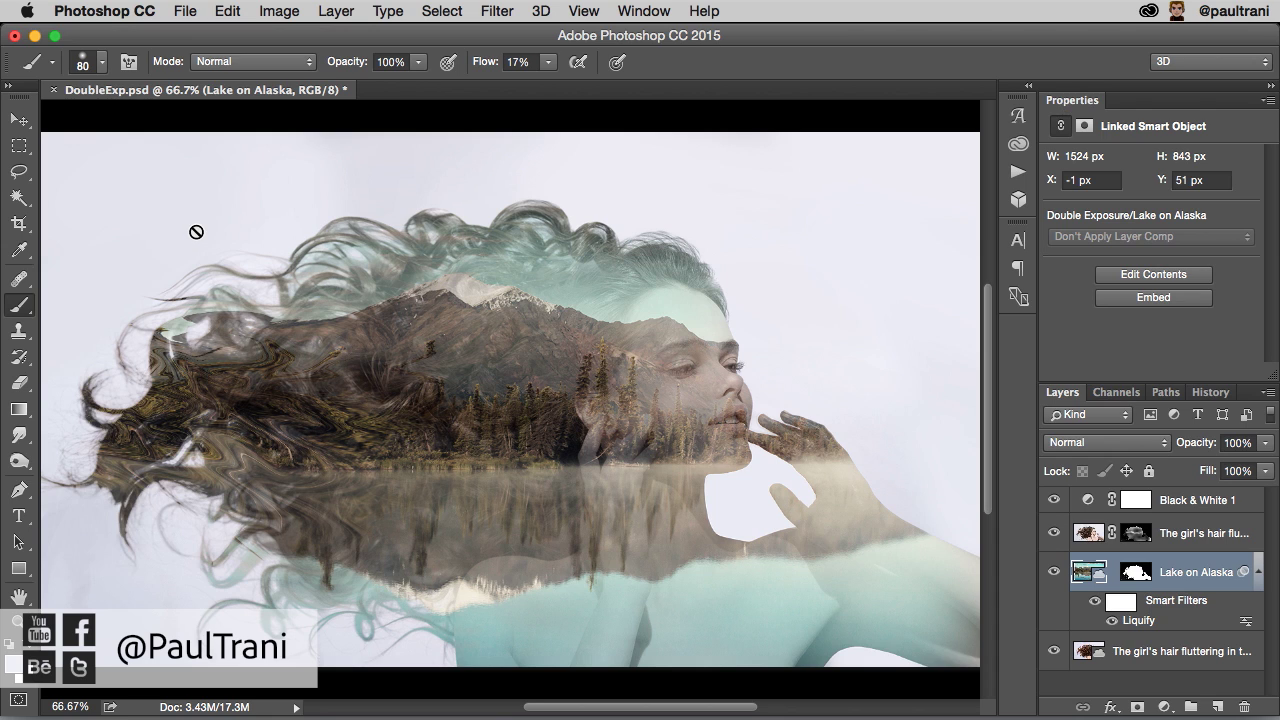